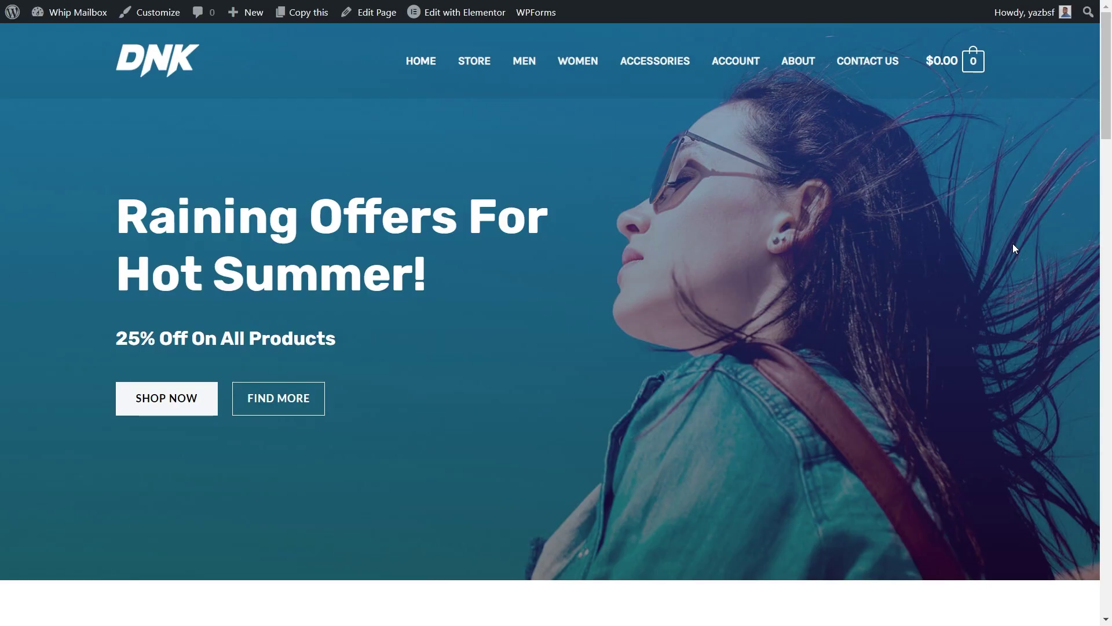
- Browse the dashboard, then go to the Add New Plugins page
scroll(1013, 243, "down", 2)
scroll(1011, 243, "down", 12)
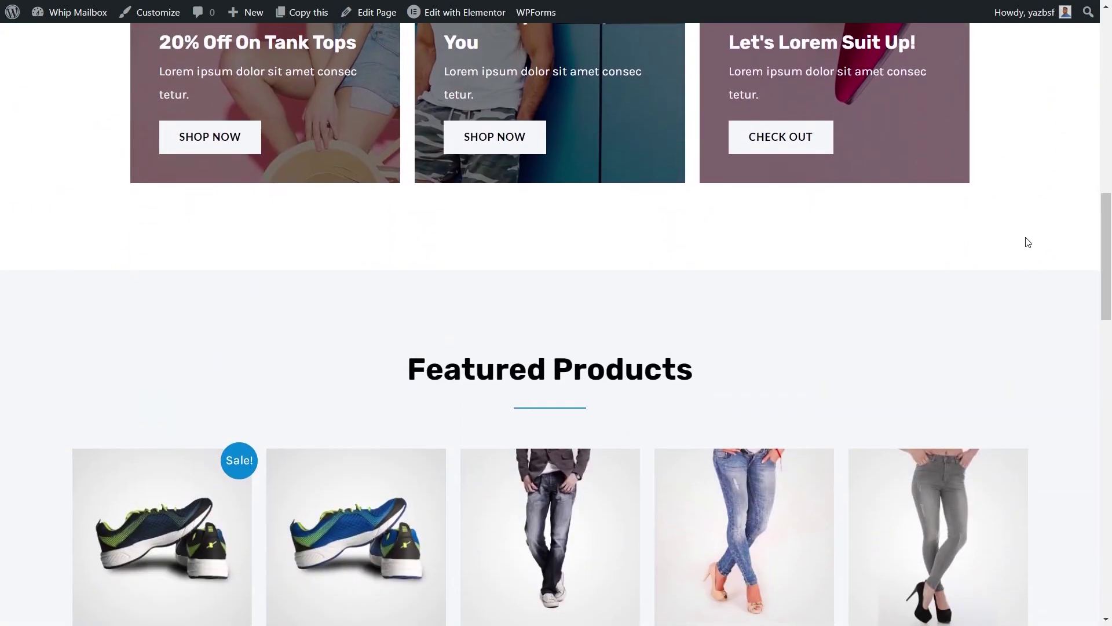
scroll(1027, 241, "down", 8)
scroll(1047, 242, "down", 3)
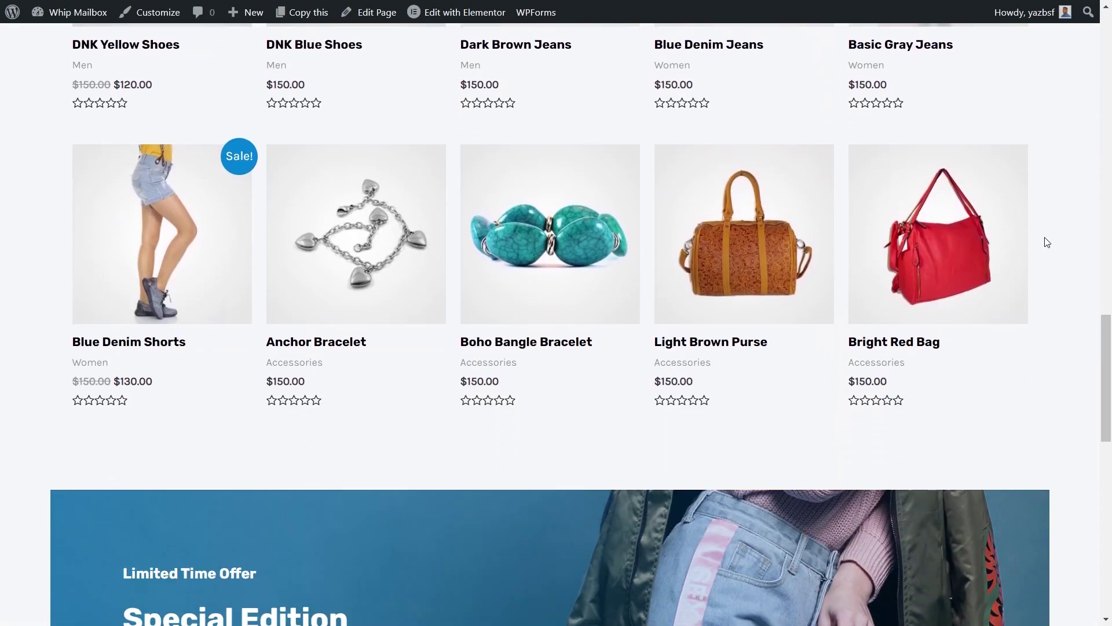
scroll(1046, 240, "down", 12)
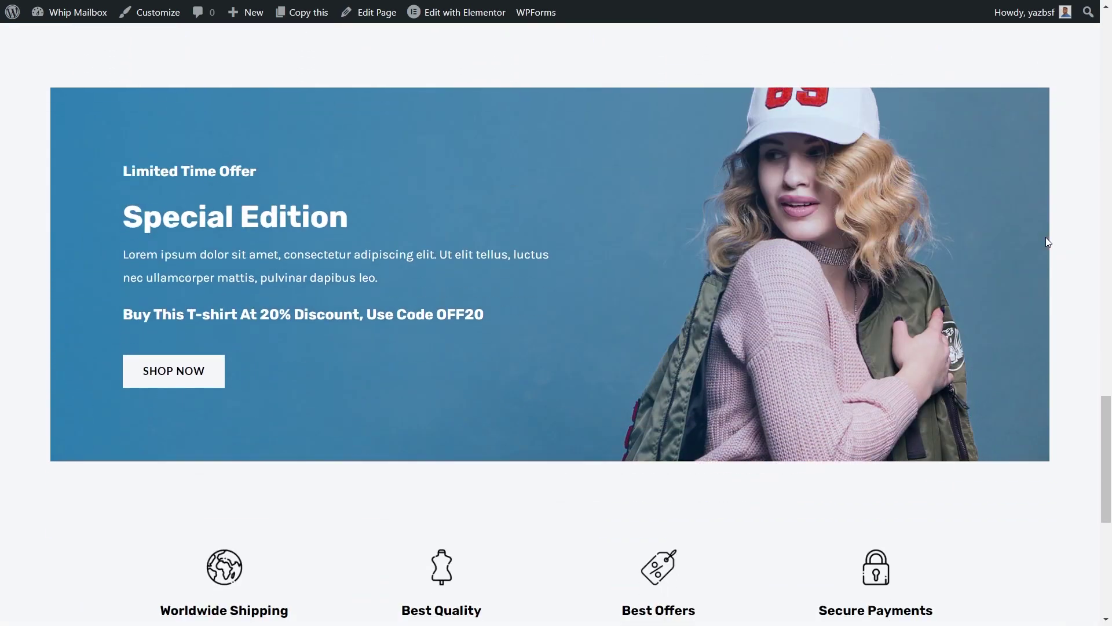
scroll(1054, 252, "up", 20)
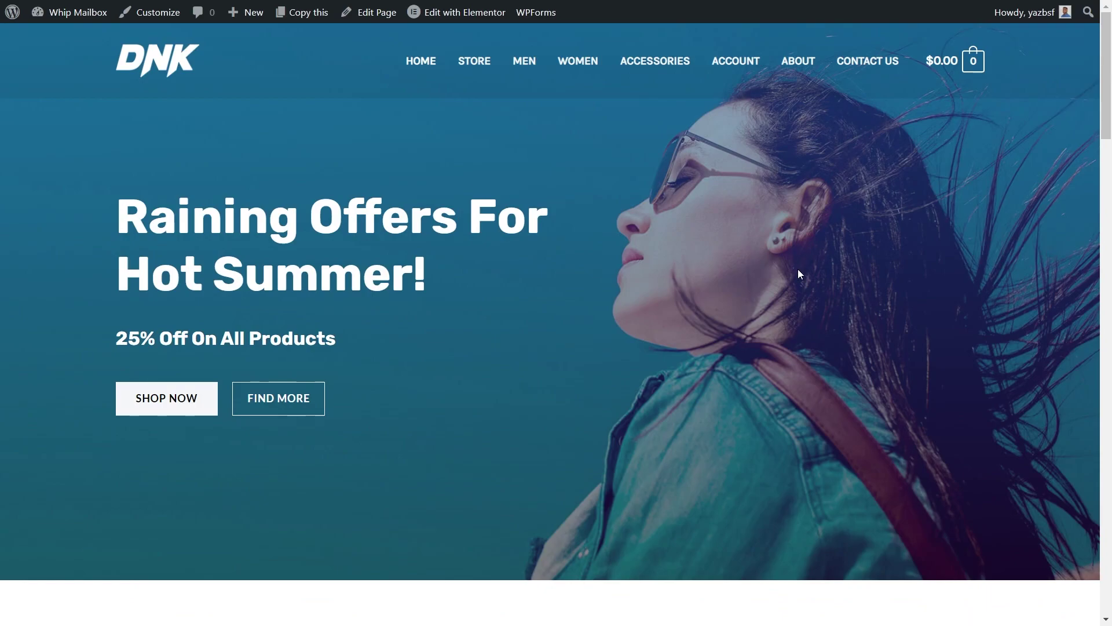
scroll(926, 263, "down", 6)
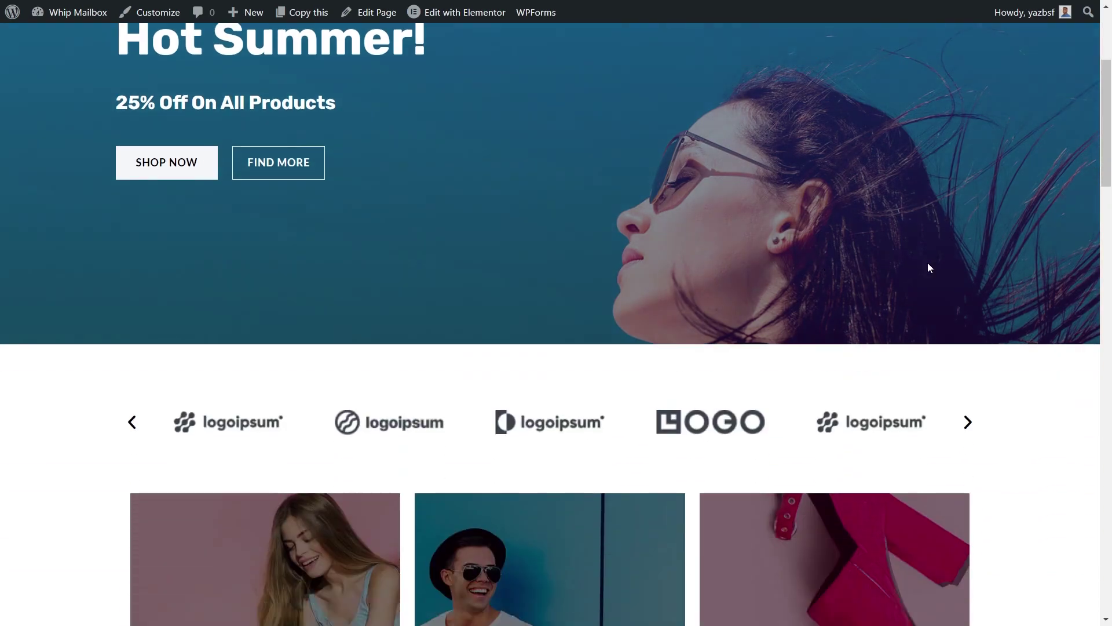
scroll(961, 271, "down", 10)
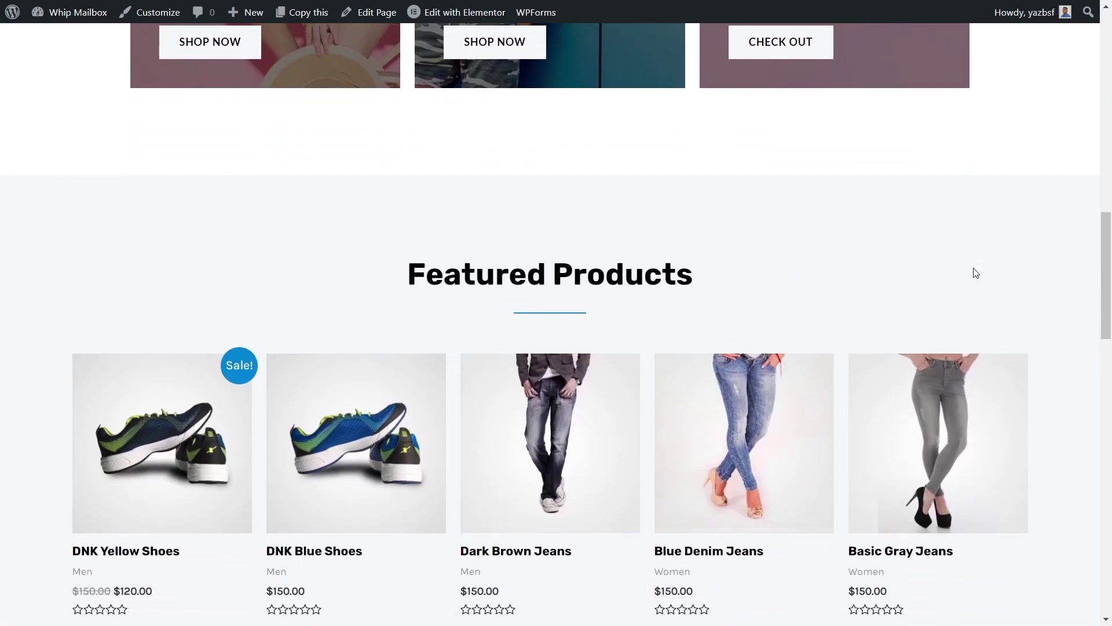
scroll(976, 272, "up", 16)
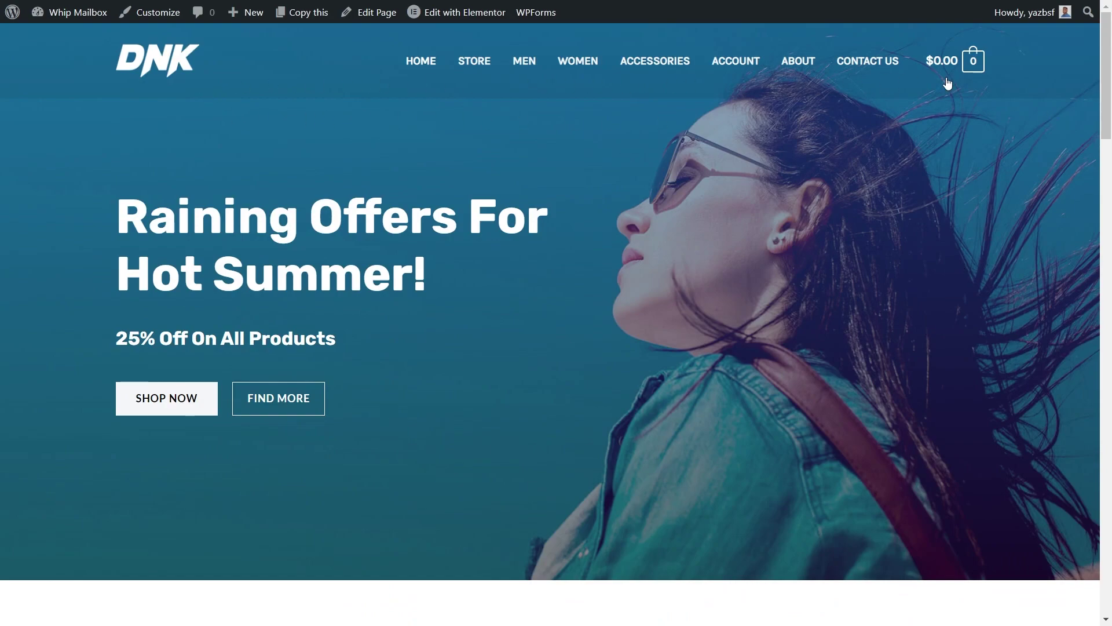
scroll(985, 191, "down", 20)
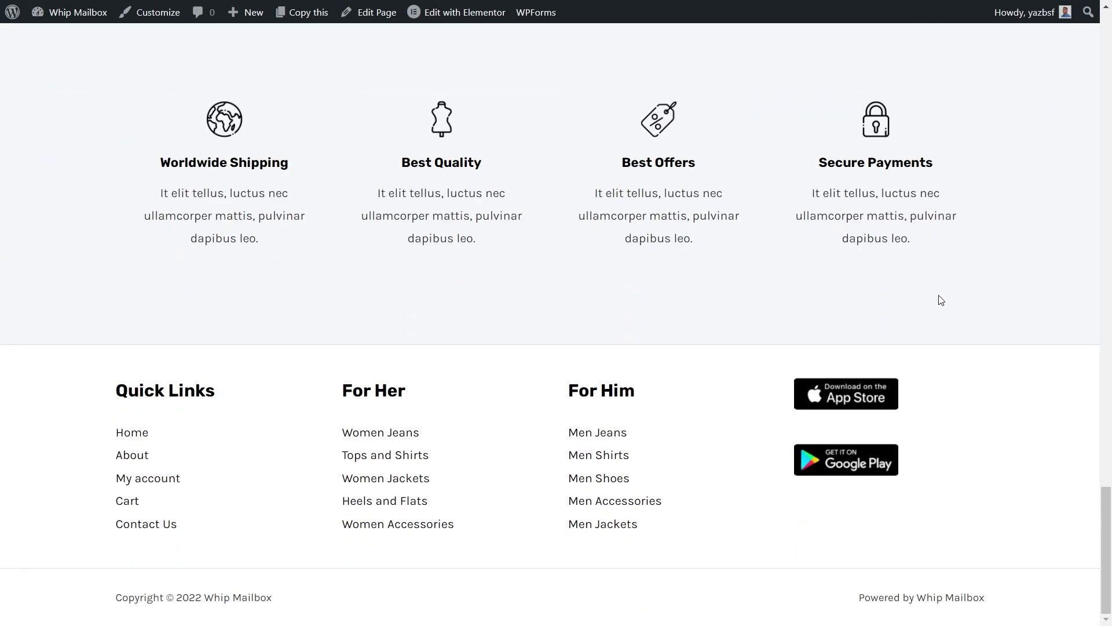
scroll(961, 506, "up", 20)
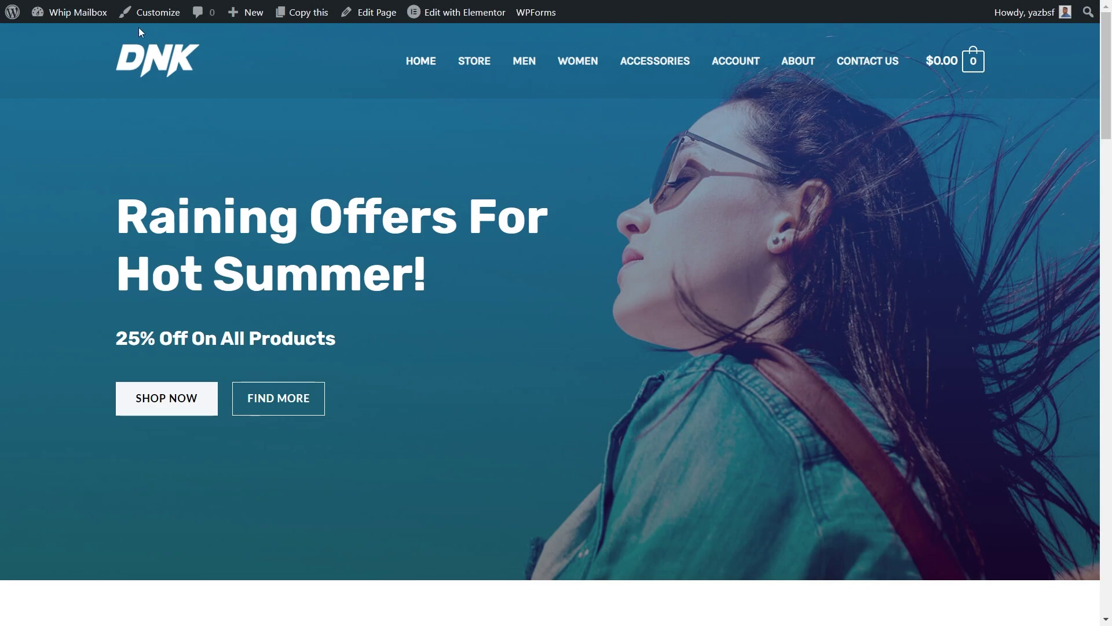
mouse_move(76, 17)
left_click(67, 45)
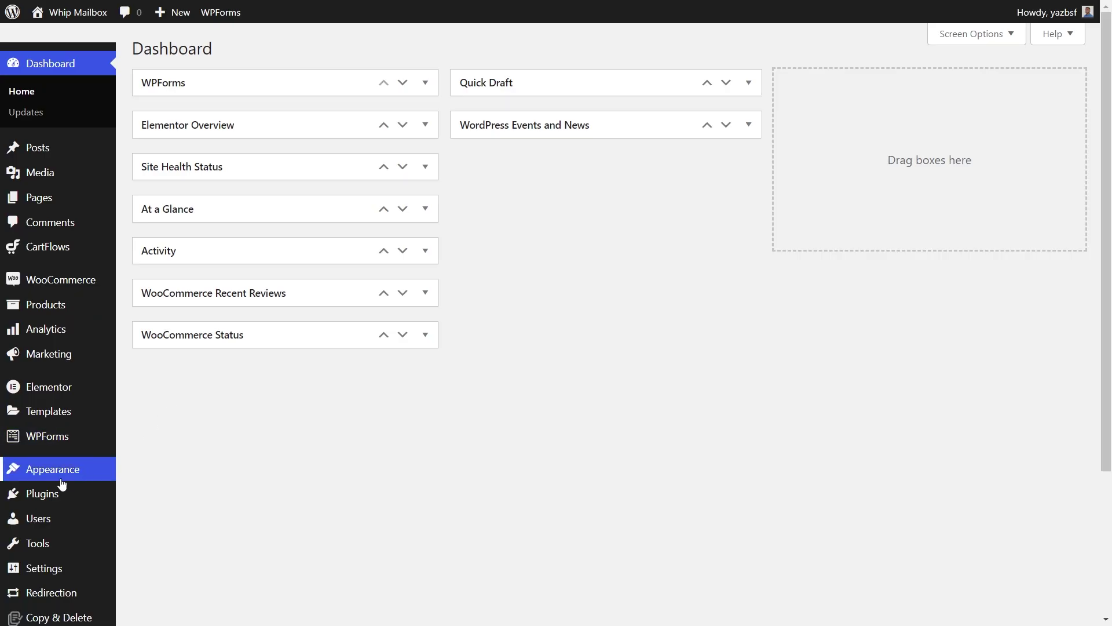
mouse_move(48, 499)
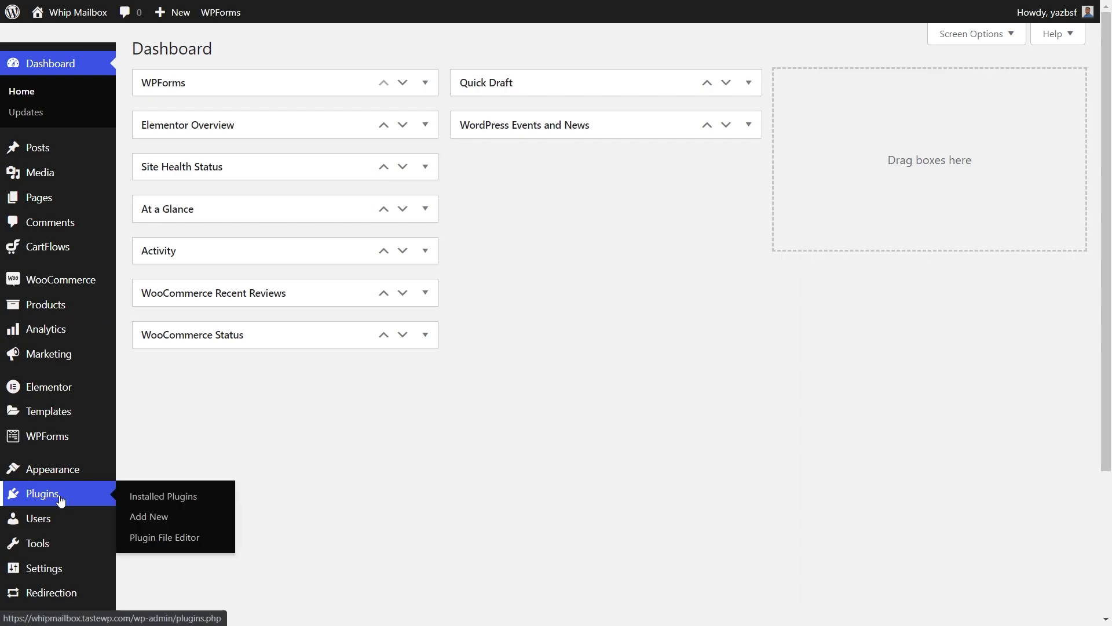
left_click(157, 521)
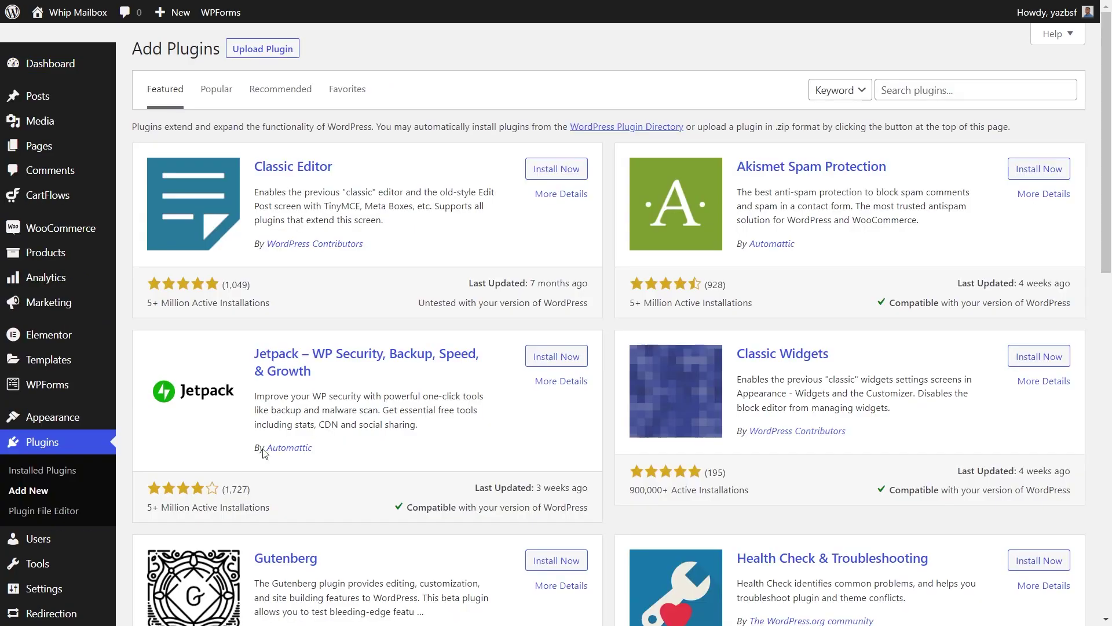
- Search for 'Elementor Header and Footer', then install and activate the plugin
left_click(887, 94)
type("Eleme")
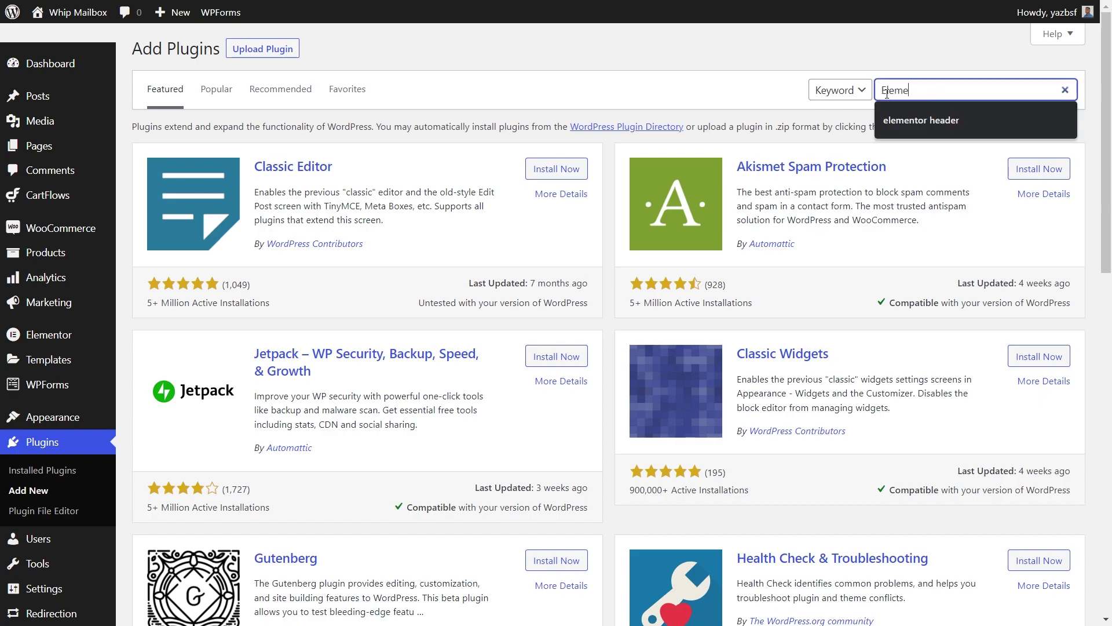
type("ntor Header and Footer")
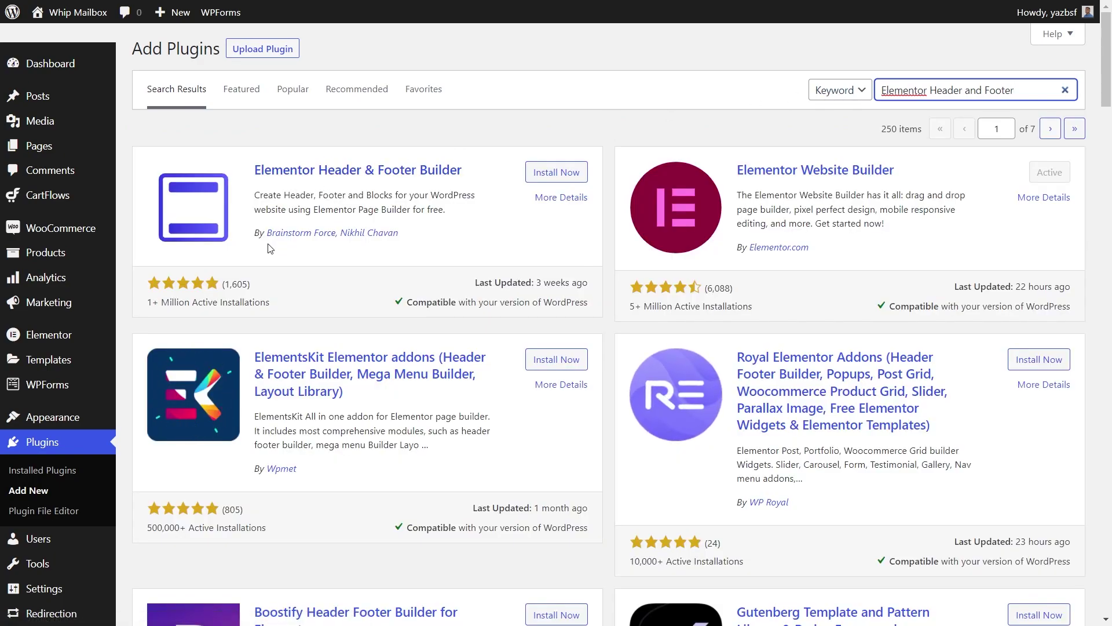
left_click(555, 174)
left_click(559, 176)
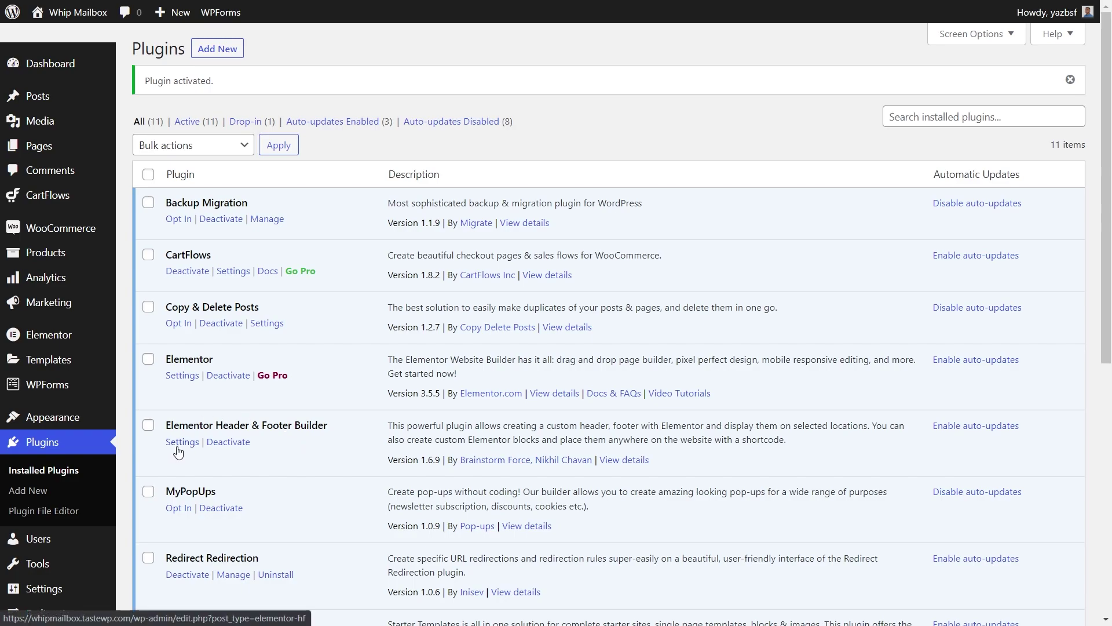
- Add a Header & Footer Builder template titled 'Header Test' and edit it with Elementor
scroll(126, 418, "down", 7)
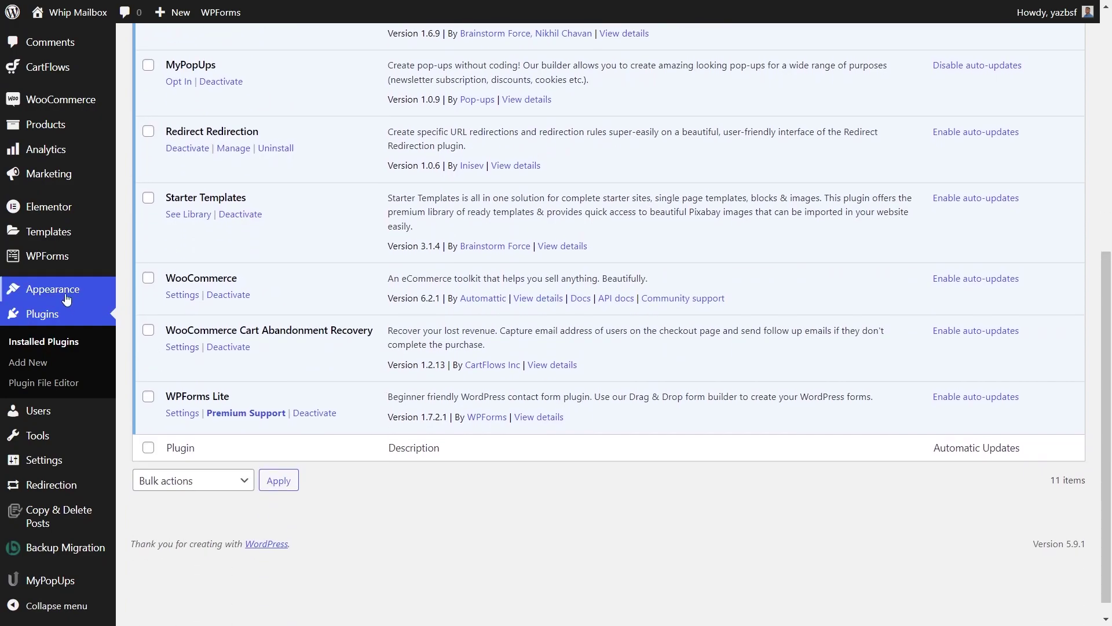
mouse_move(55, 295)
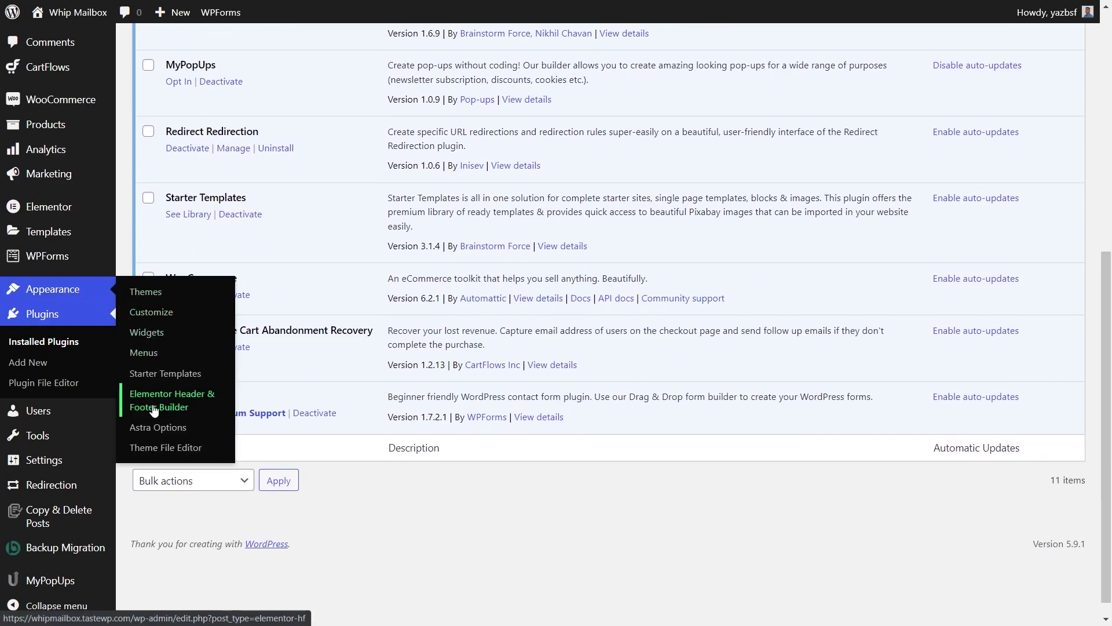
left_click(176, 407)
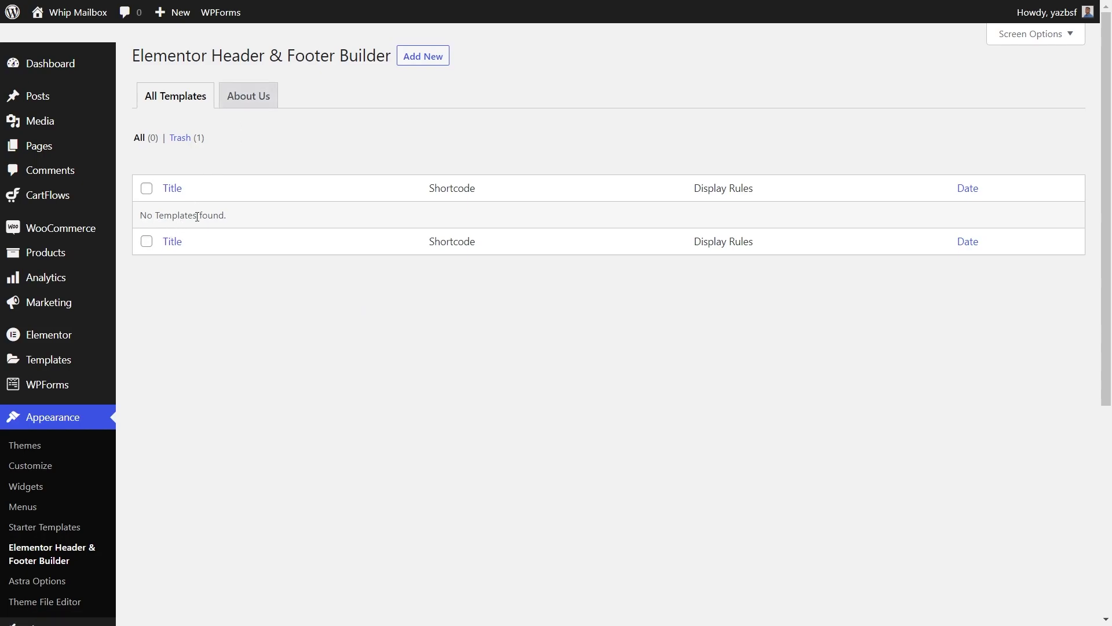
left_click(420, 58)
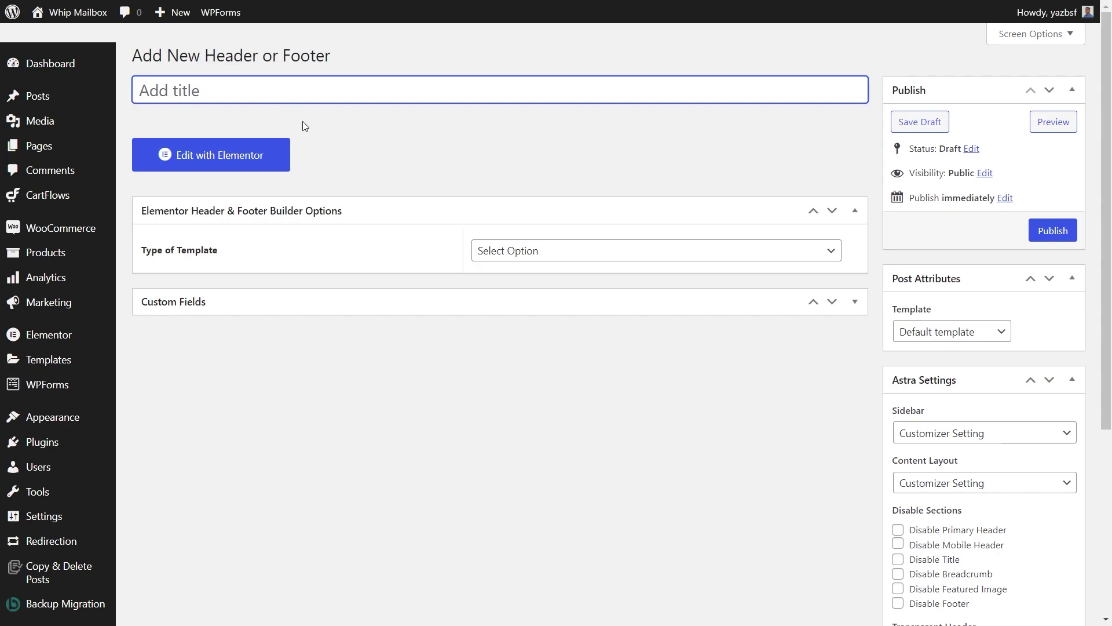
type("Header Test")
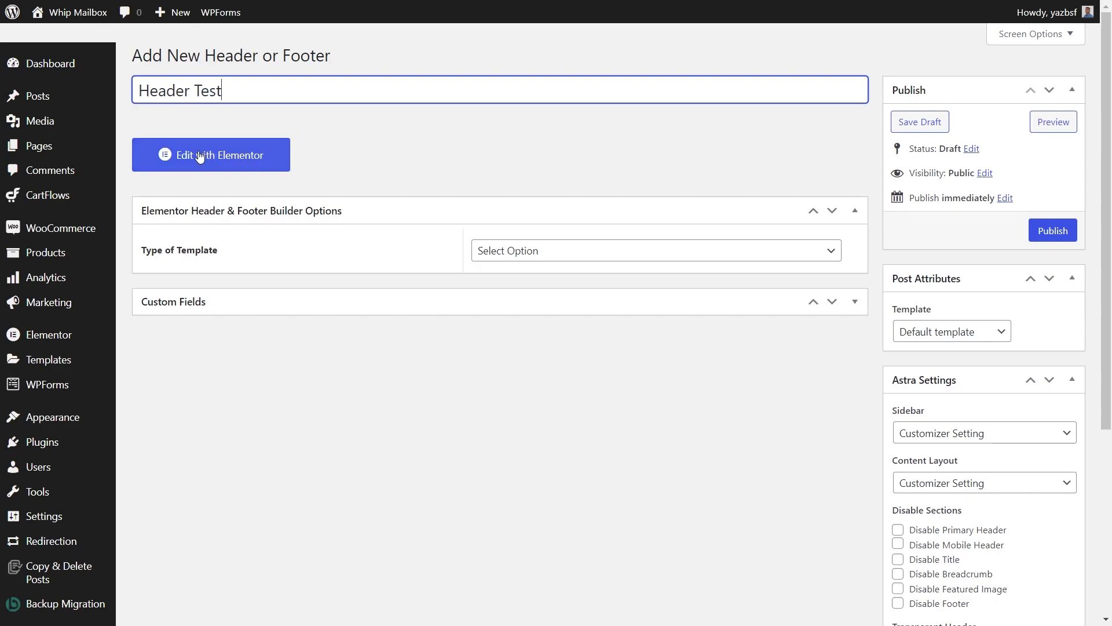
left_click(270, 168)
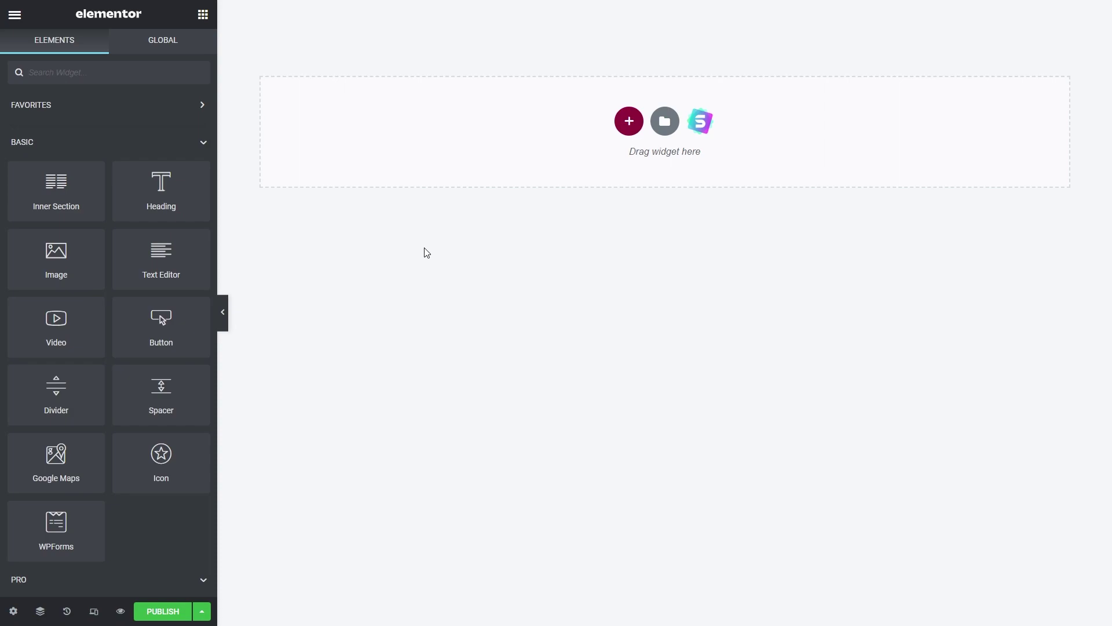
- Scroll the Elements panel to the Header & Footer Builder widgets like Site Logo, Search and Cart
scroll(155, 254, "down", 6)
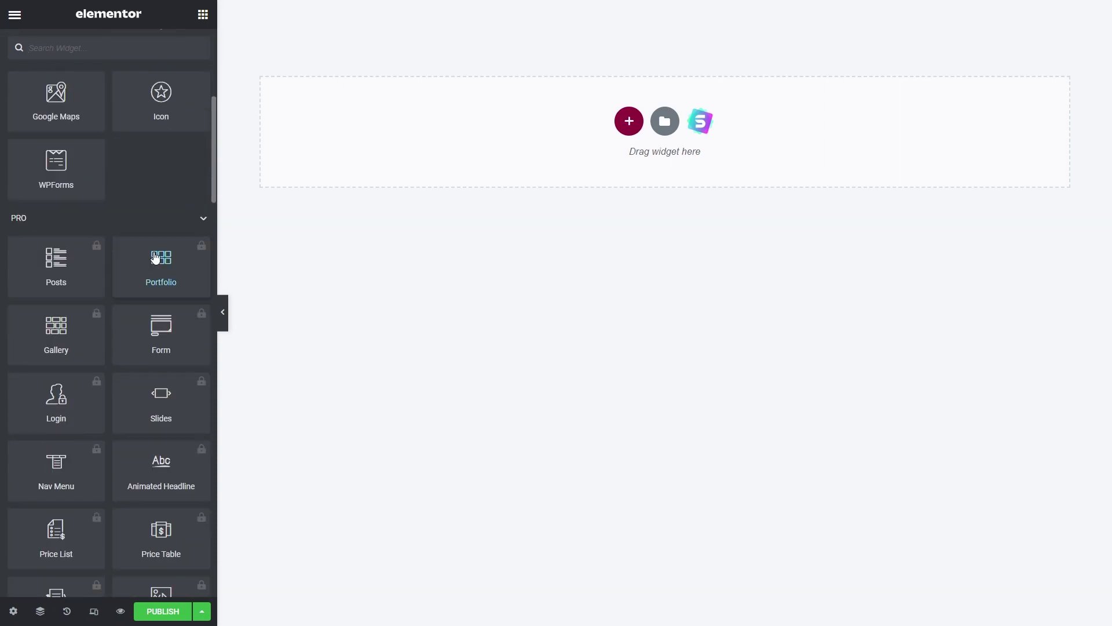
scroll(155, 257, "down", 15)
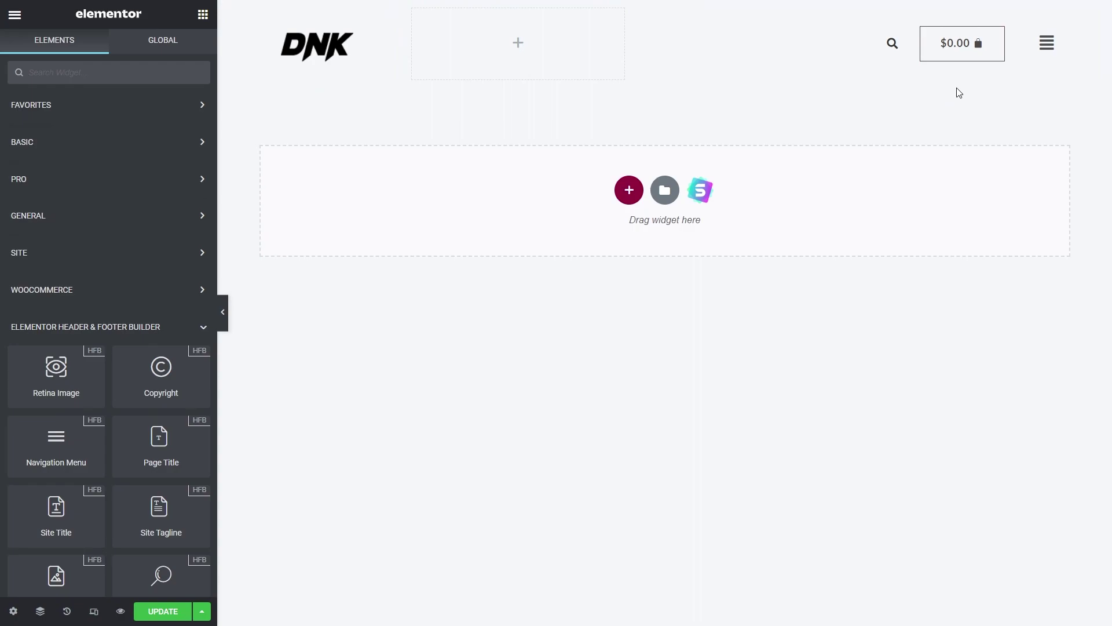
- Save the DNK header with UPDATE and exit Elementor to the dashboard
left_click(157, 613)
left_click(15, 14)
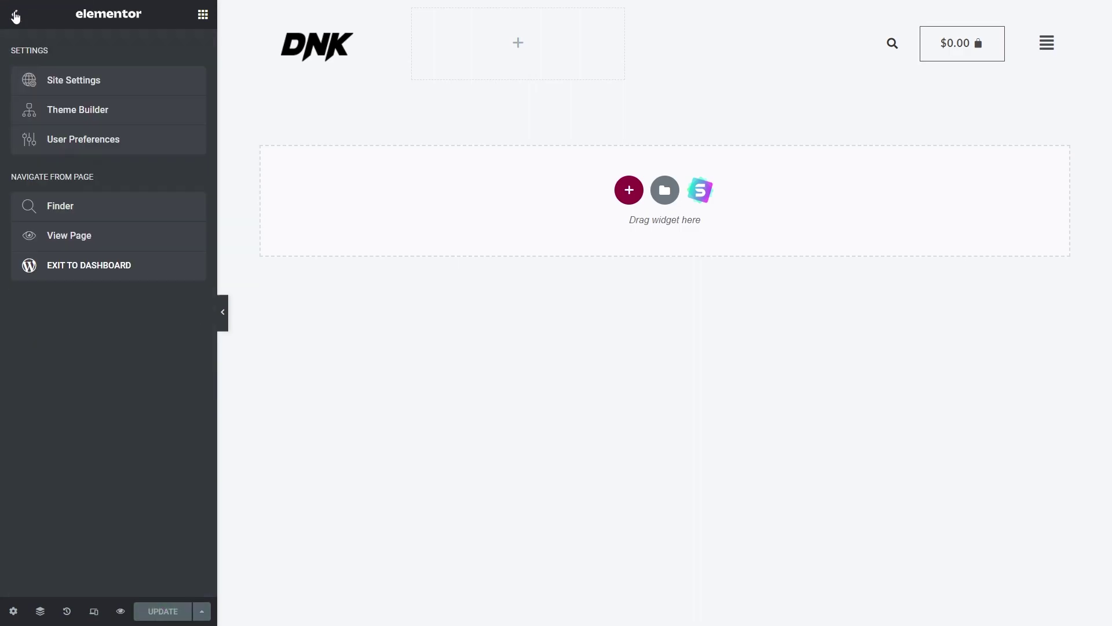
left_click(79, 265)
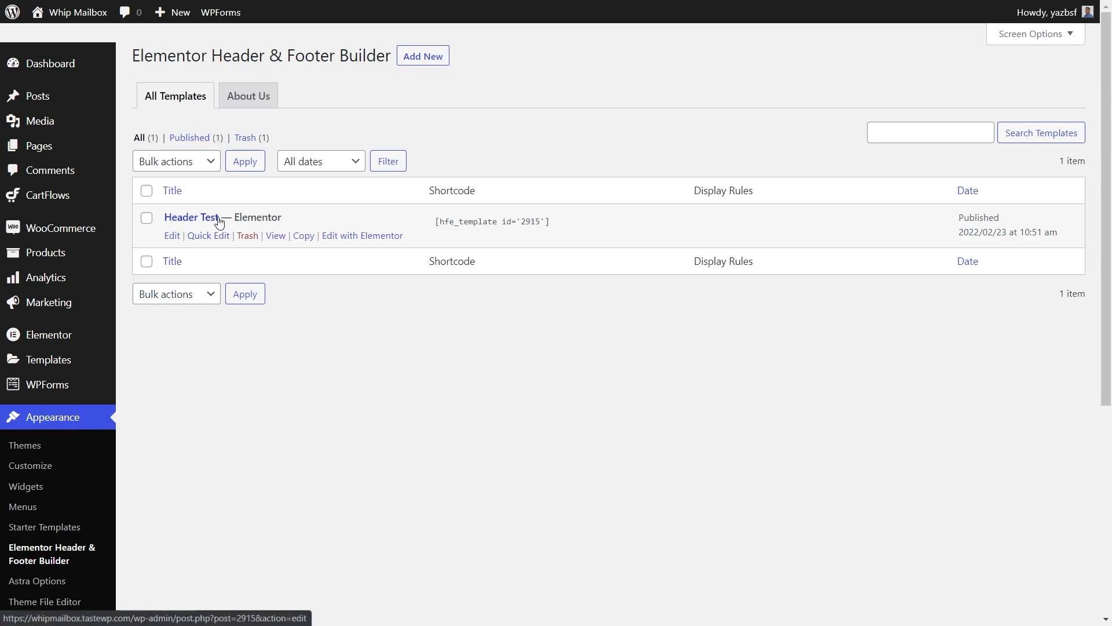
- In the Header Test template settings, set Type of Template to Header
left_click(172, 237)
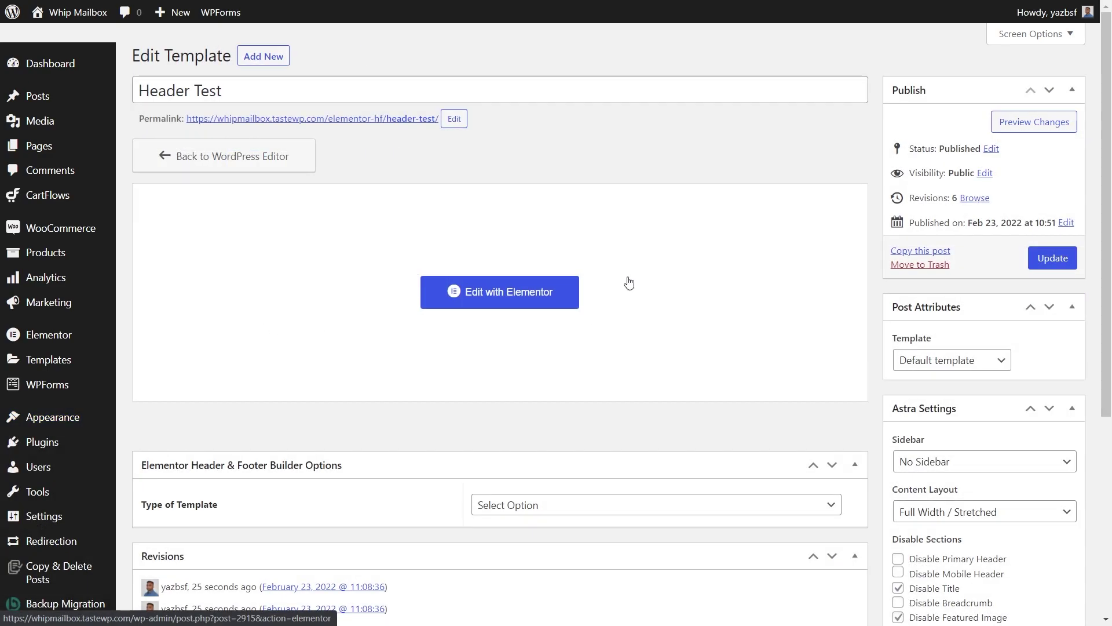
scroll(399, 317, "down", 2)
scroll(400, 312, "down", 3)
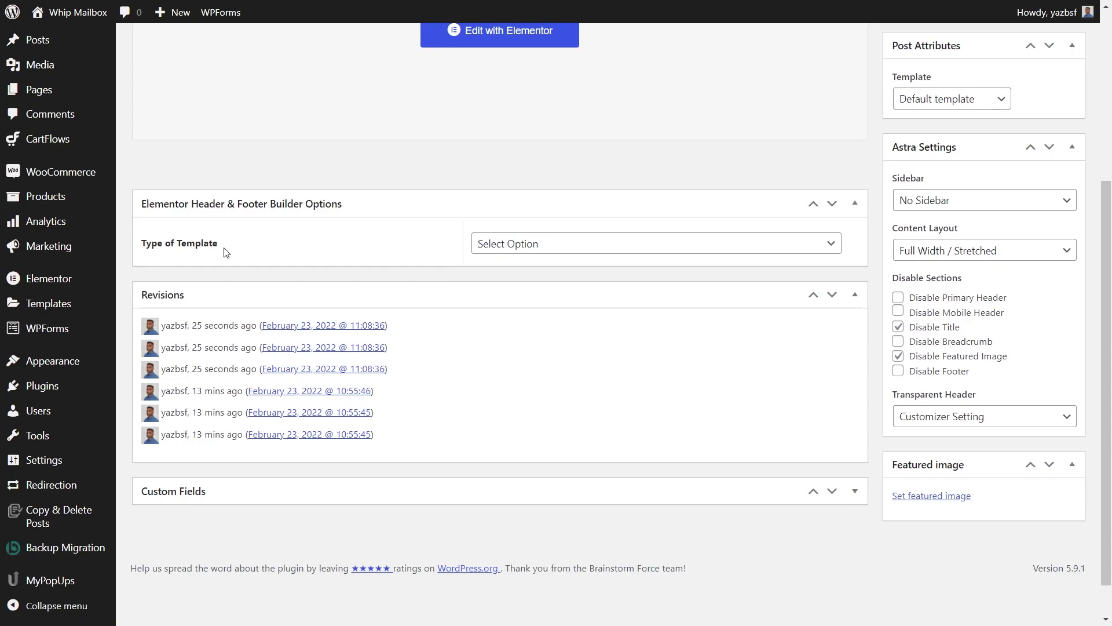
left_click(568, 253)
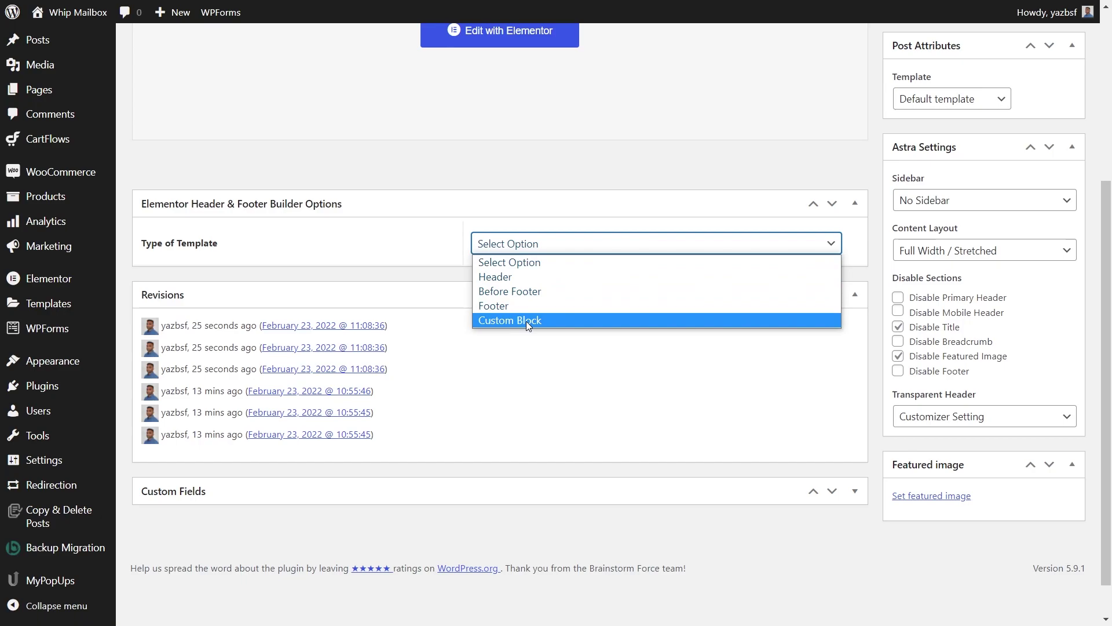
left_click(527, 277)
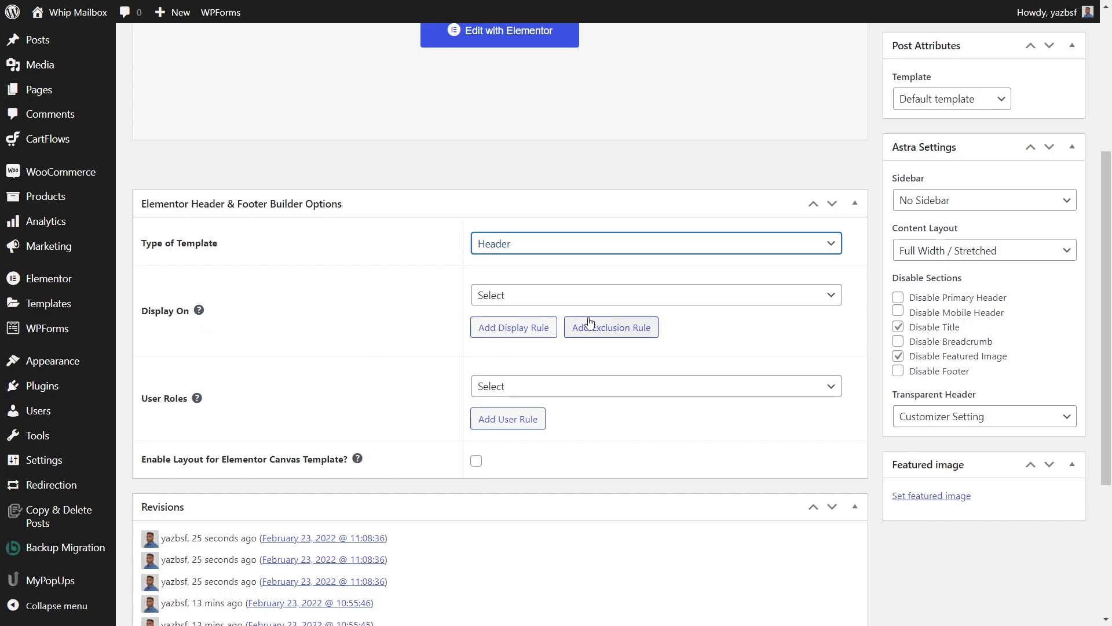
- Set the header's Display On rule to Entire Website
left_click(578, 303)
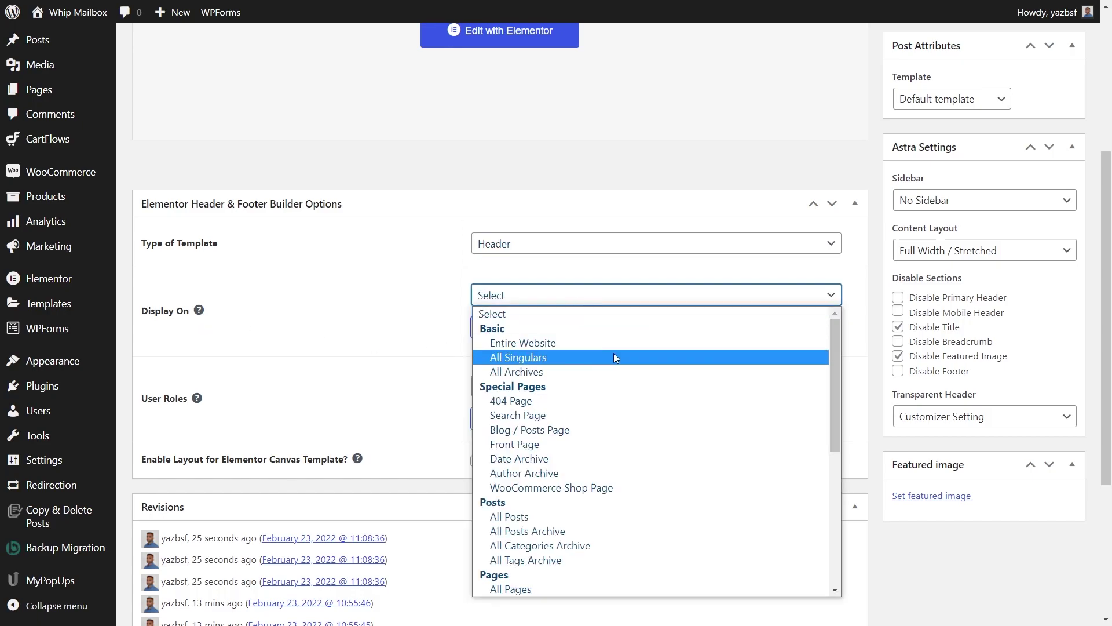
scroll(615, 353, "down", 5)
scroll(617, 375, "up", 5)
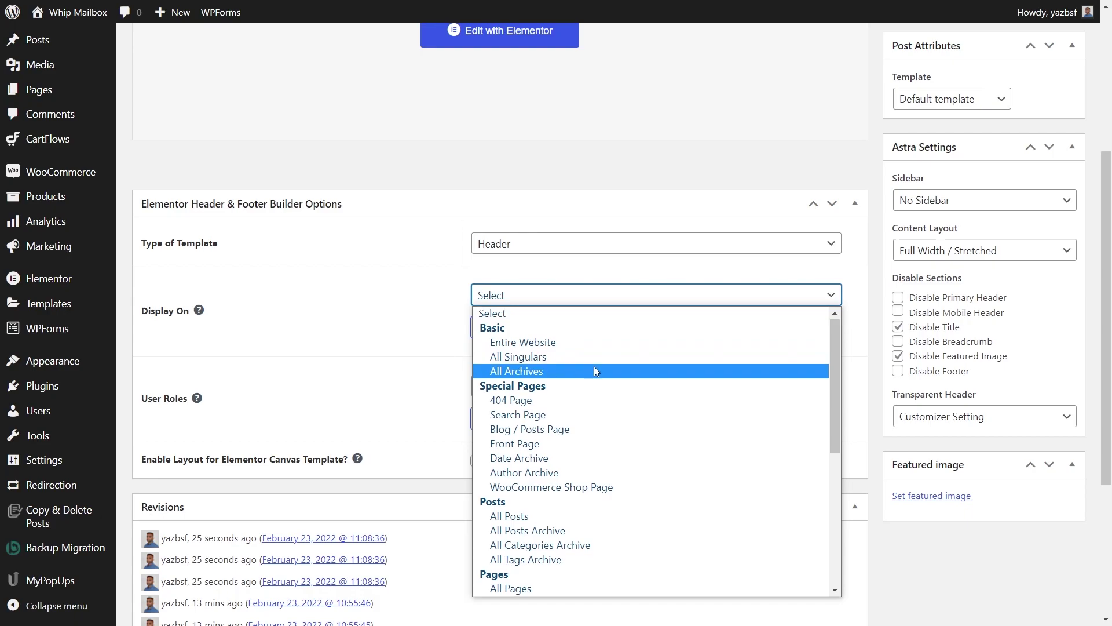
scroll(579, 359, "down", 3)
scroll(548, 349, "up", 3)
scroll(527, 362, "down", 3)
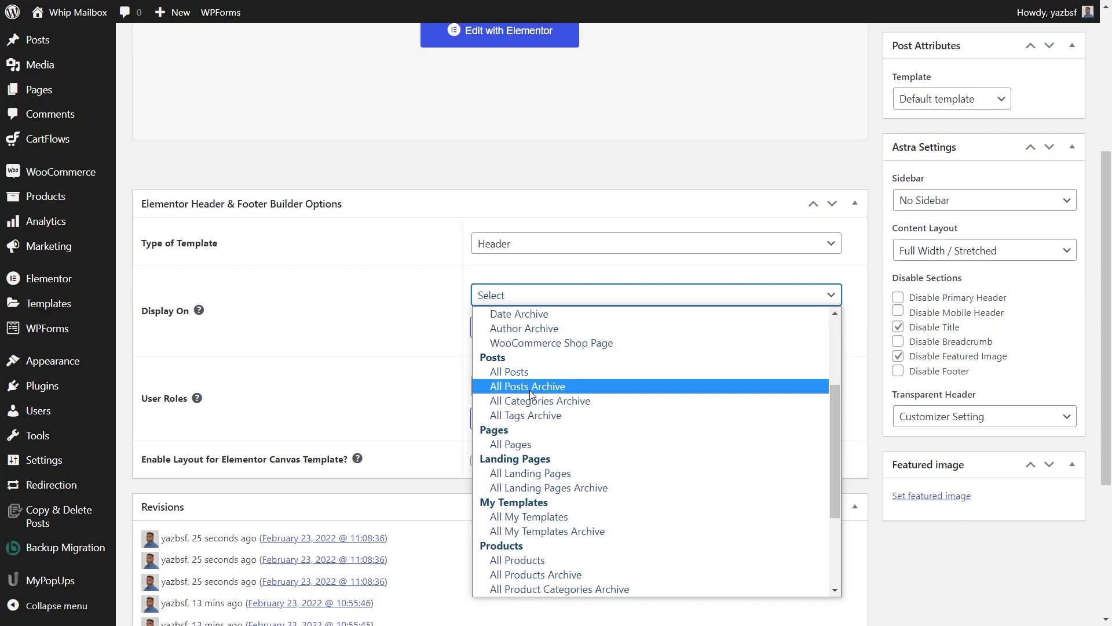
scroll(524, 379, "down", 3)
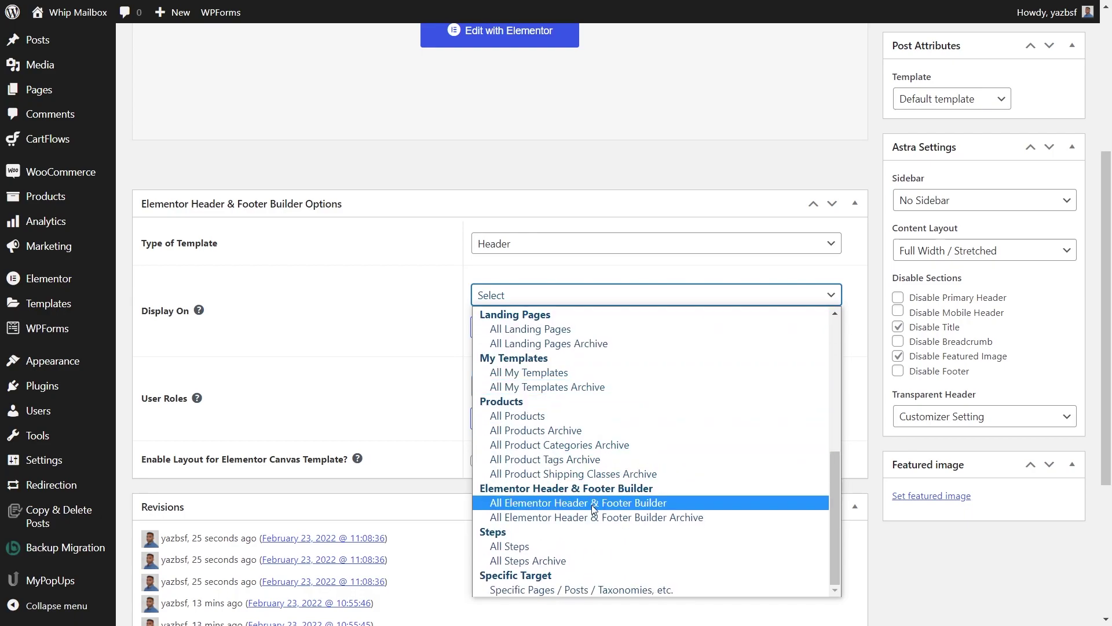
scroll(649, 481, "up", 5)
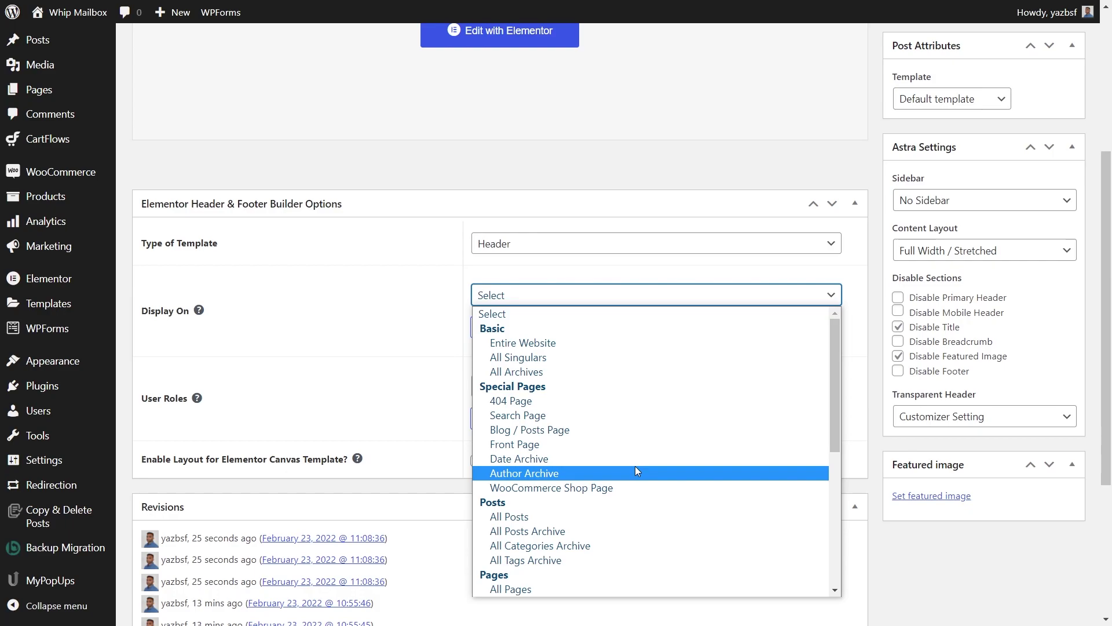
left_click(534, 343)
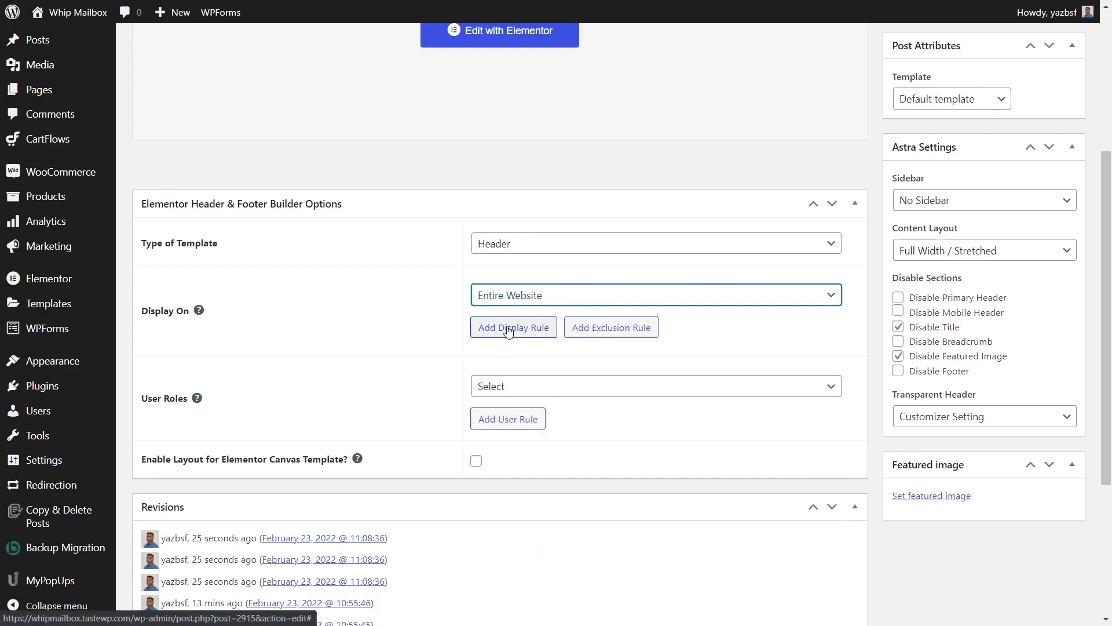
- Add a second display rule, then remove it without choosing a location
left_click(508, 327)
left_click(523, 325)
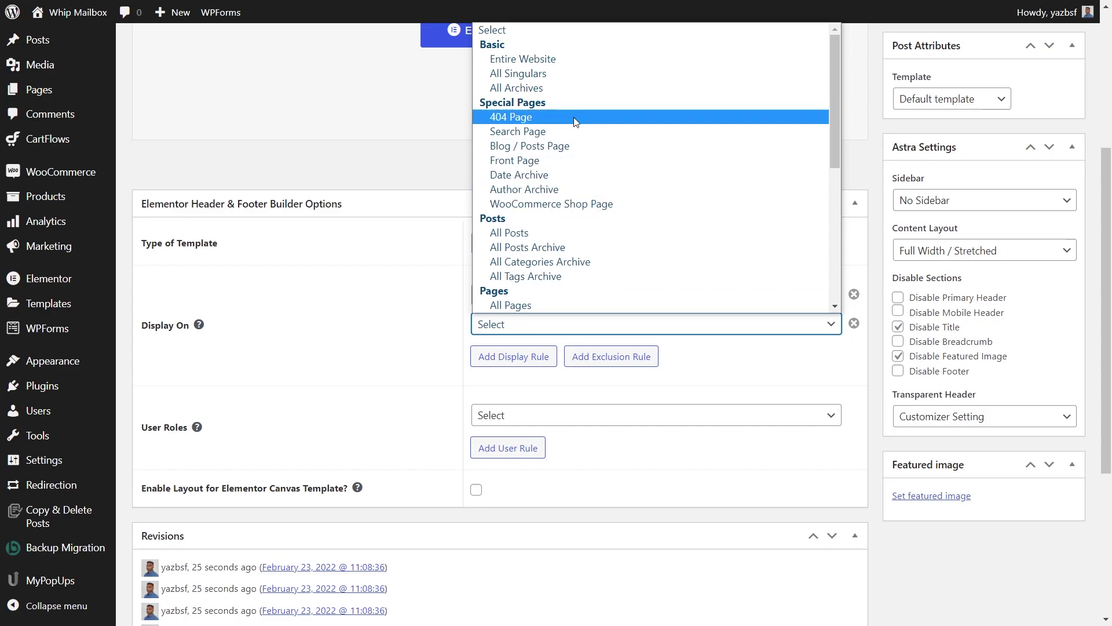
left_click(853, 323)
left_click(854, 323)
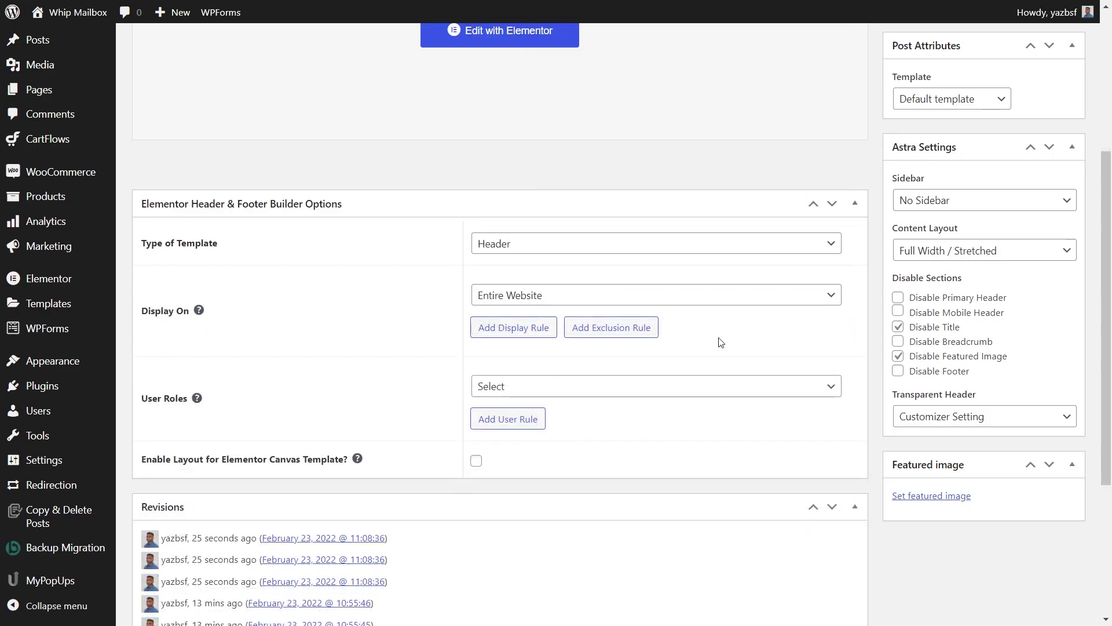
- Add a 404 Page exclusion rule, then remove it again
left_click(633, 329)
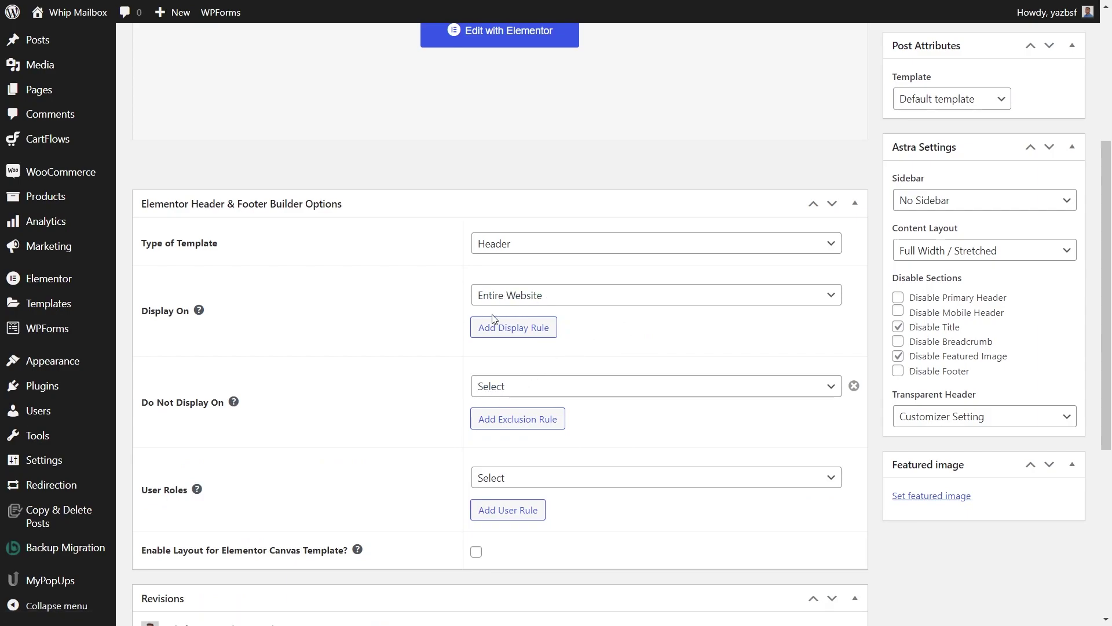
left_click(592, 392)
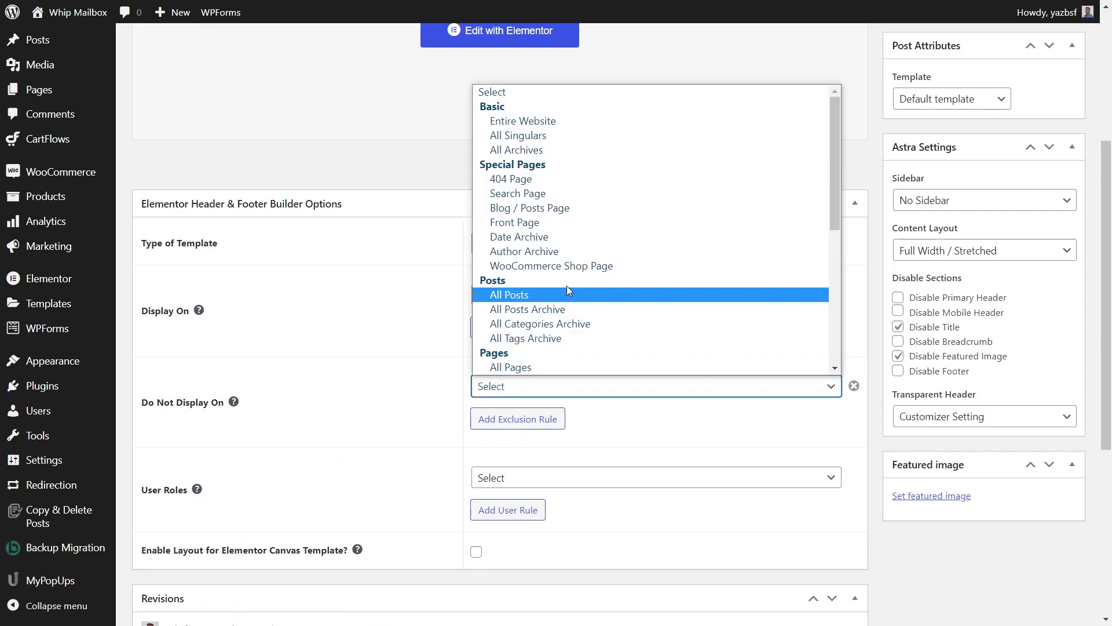
left_click(557, 185)
left_click(854, 386)
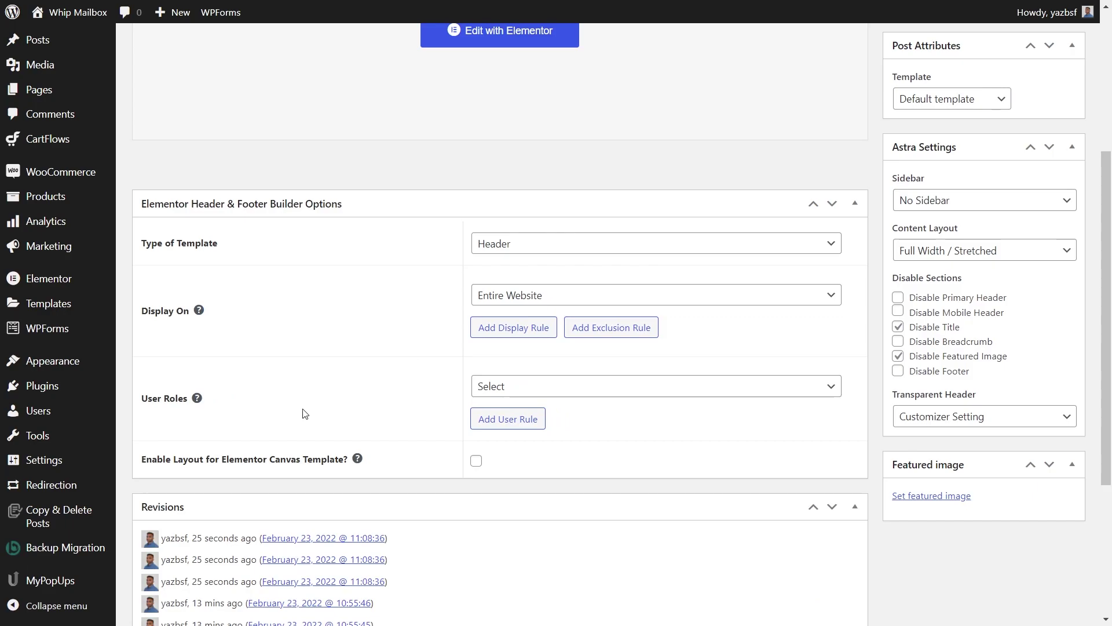
- Set the header's User Roles to All
left_click(534, 389)
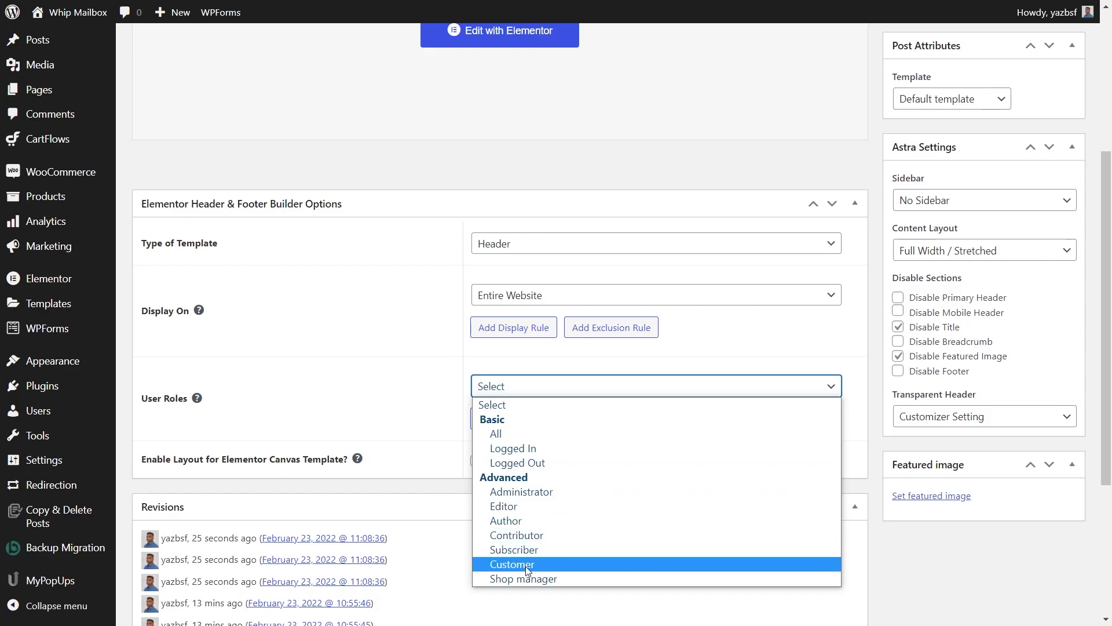
left_click(436, 365)
left_click(507, 387)
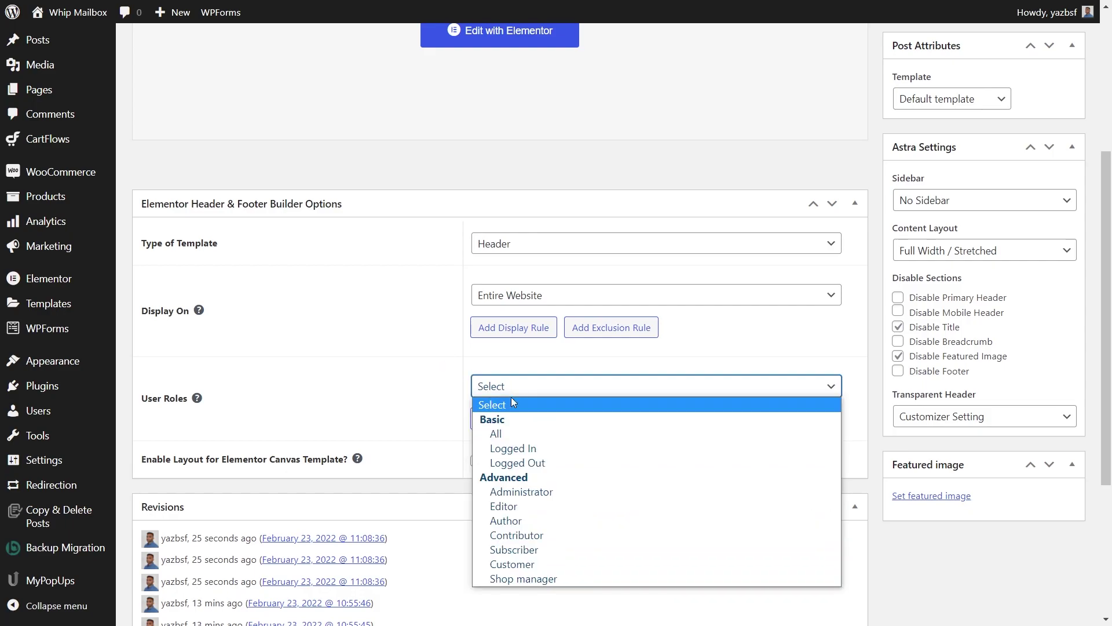
left_click(508, 434)
- Update the template settings and visit the live site's front page
scroll(771, 409, "up", 5)
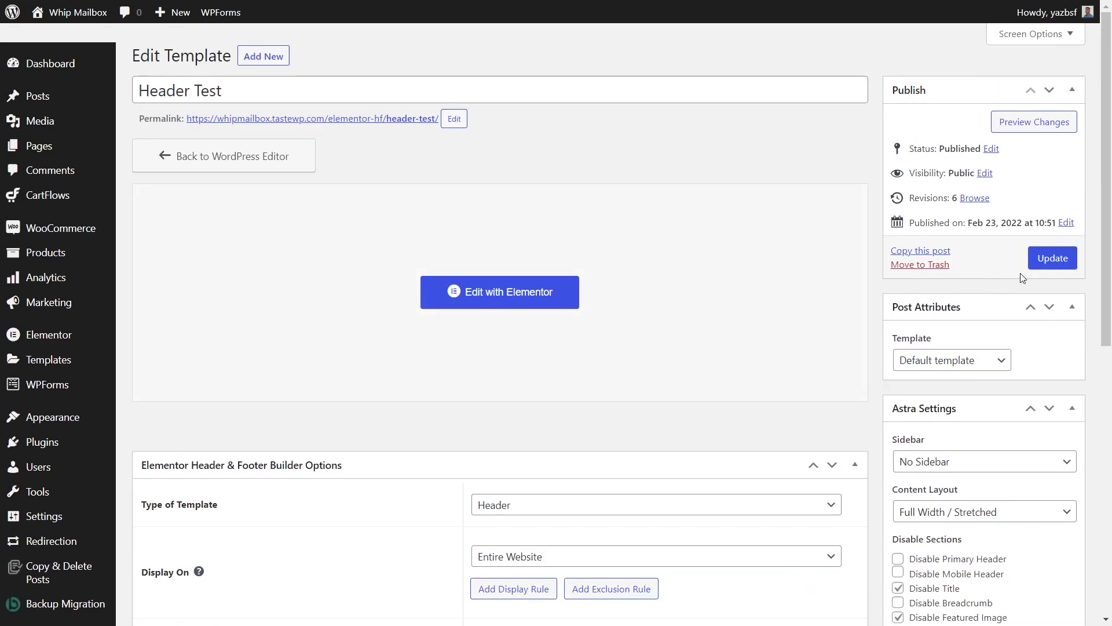
left_click(1051, 257)
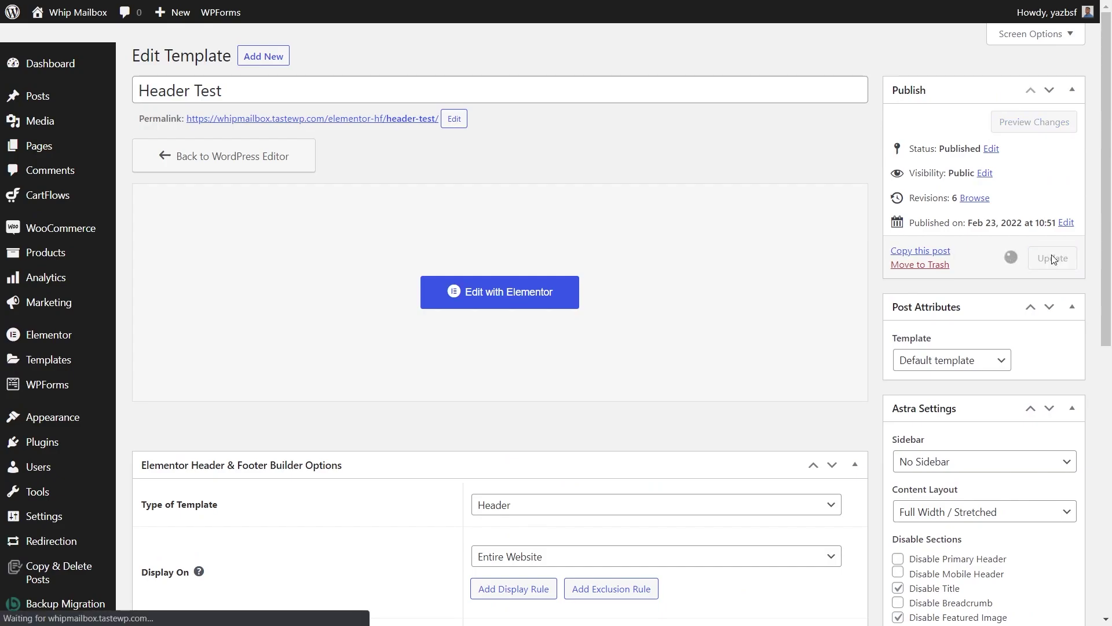
mouse_move(73, 12)
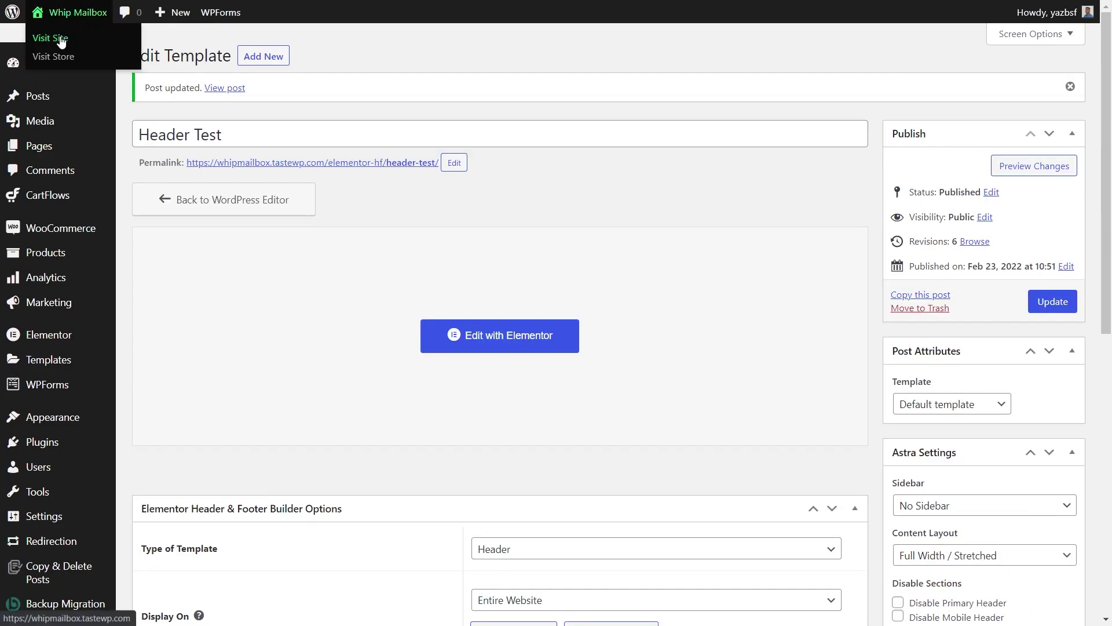
left_click(61, 39)
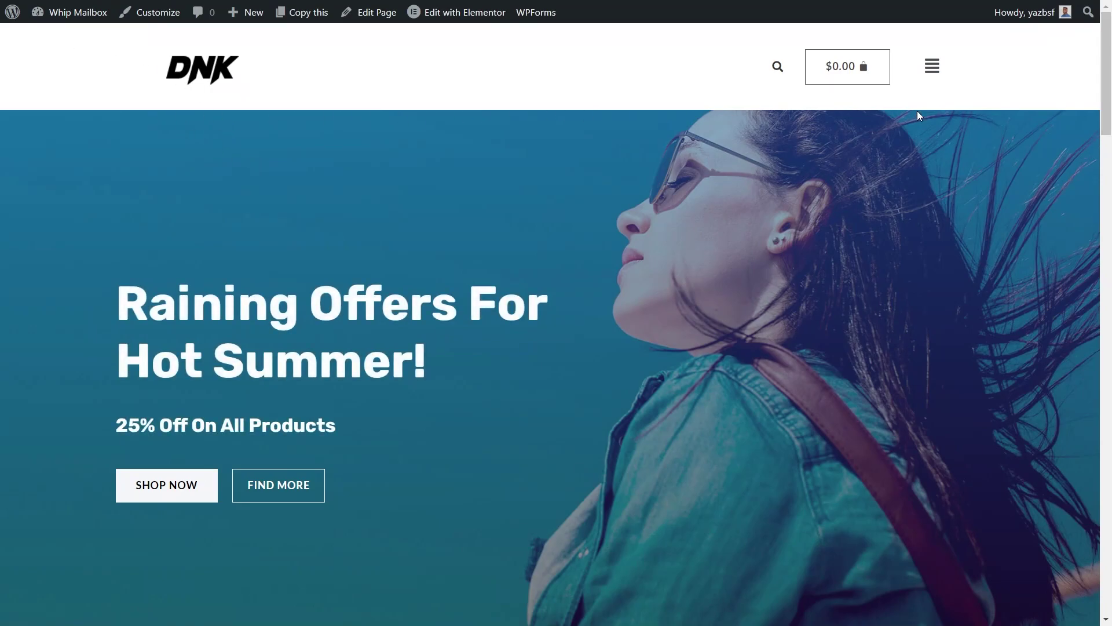
- Test the header's search, $0.00 cart, logo home link and slide-out menu
left_click(728, 68)
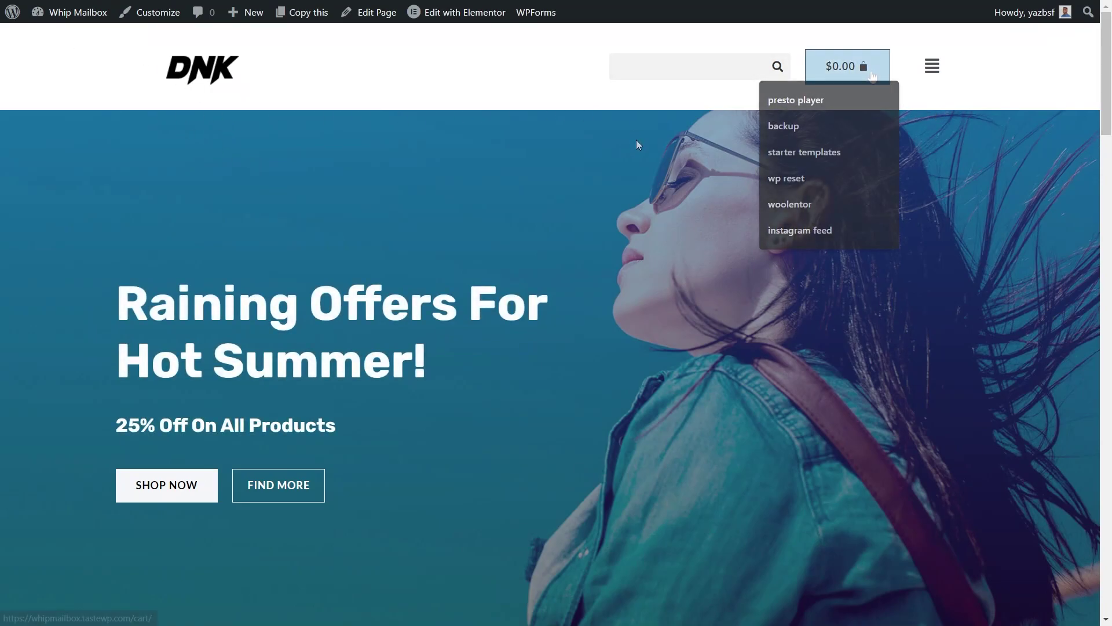
left_click(861, 75)
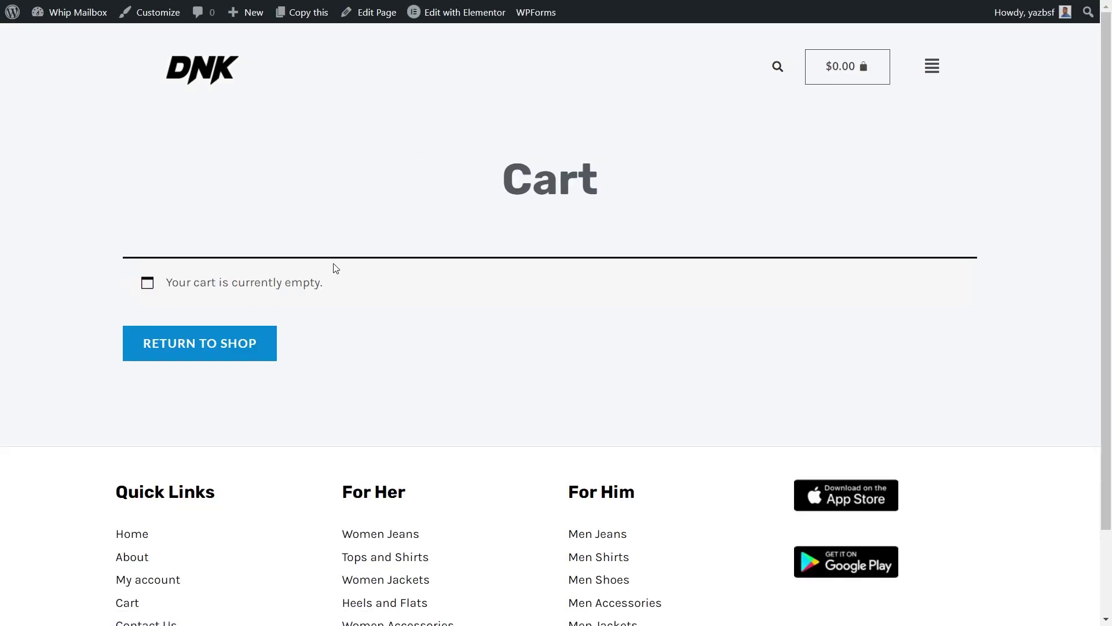
left_click(214, 77)
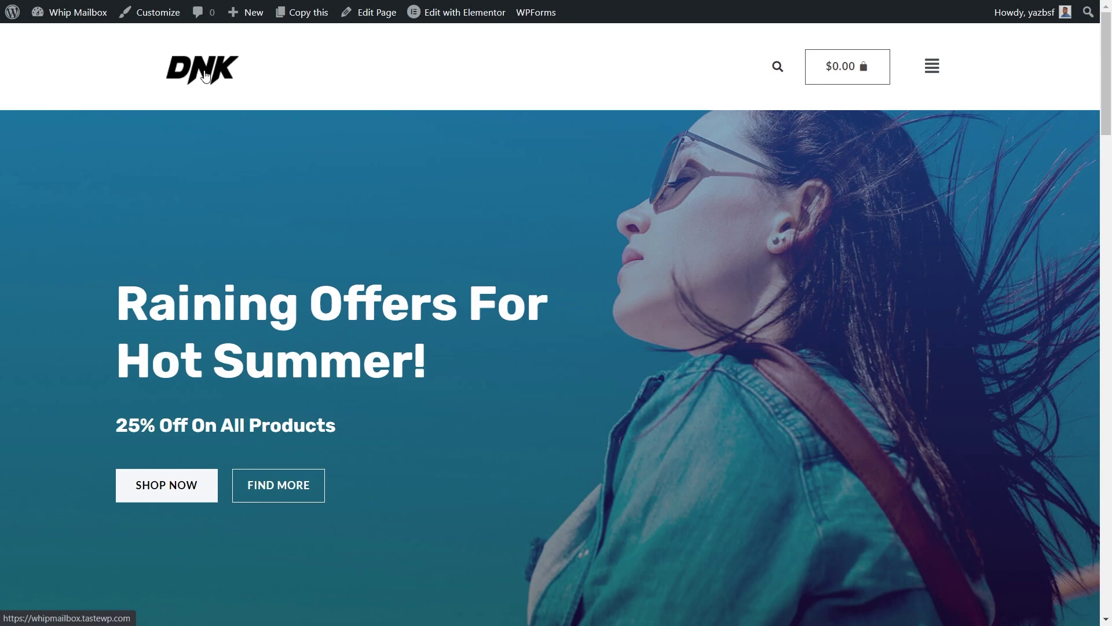
left_click(932, 68)
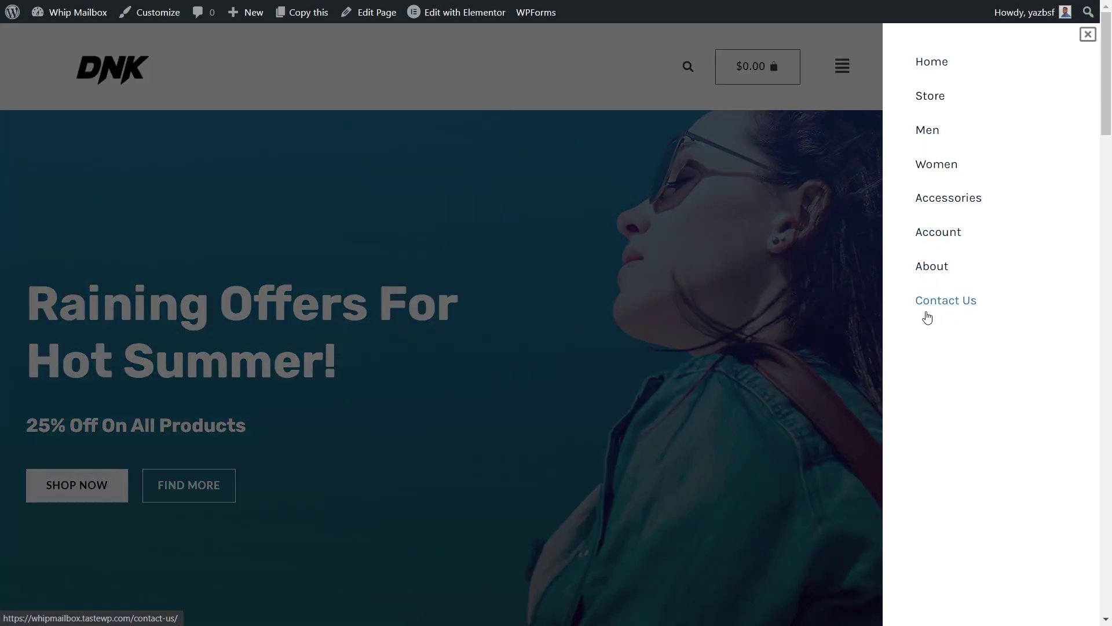
left_click(523, 150)
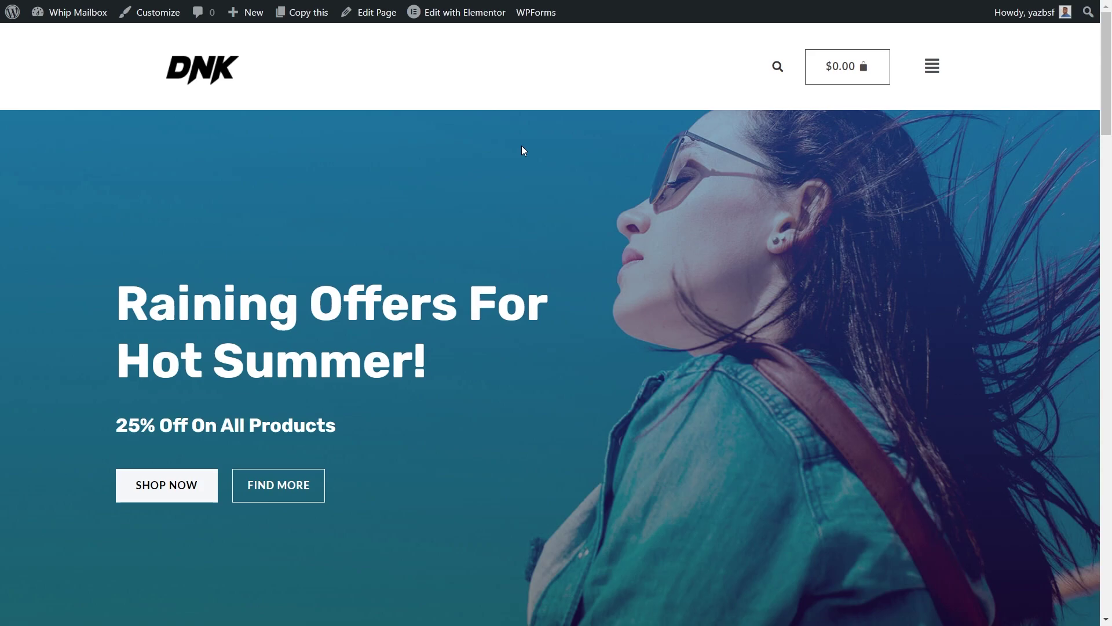
scroll(658, 220, "down", 20)
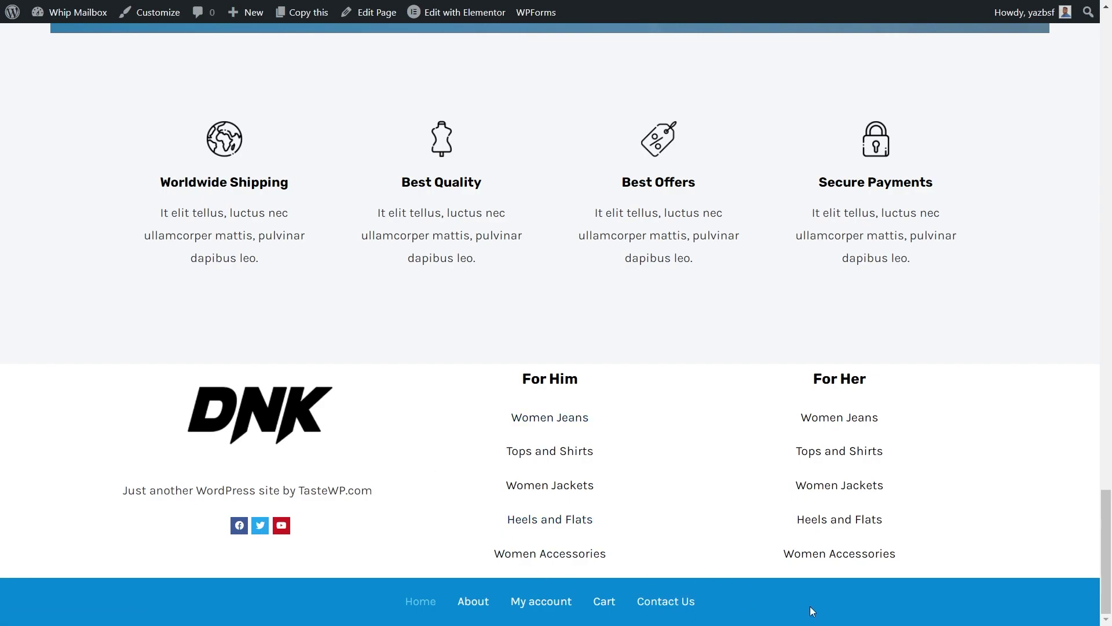
scroll(810, 606, "up", 20)
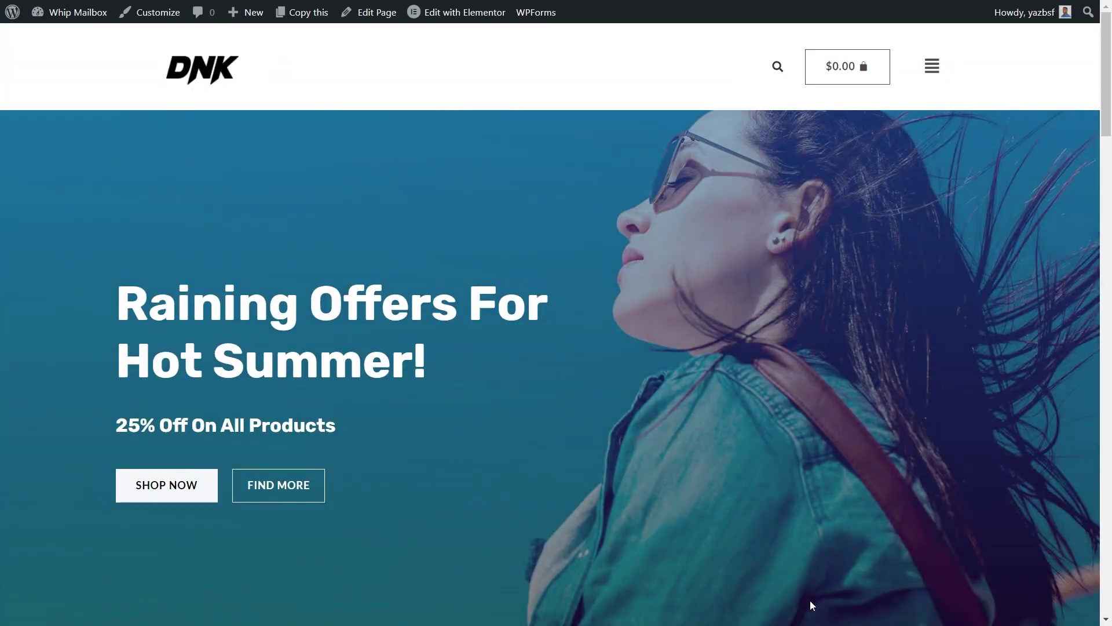
scroll(871, 280, "down", 20)
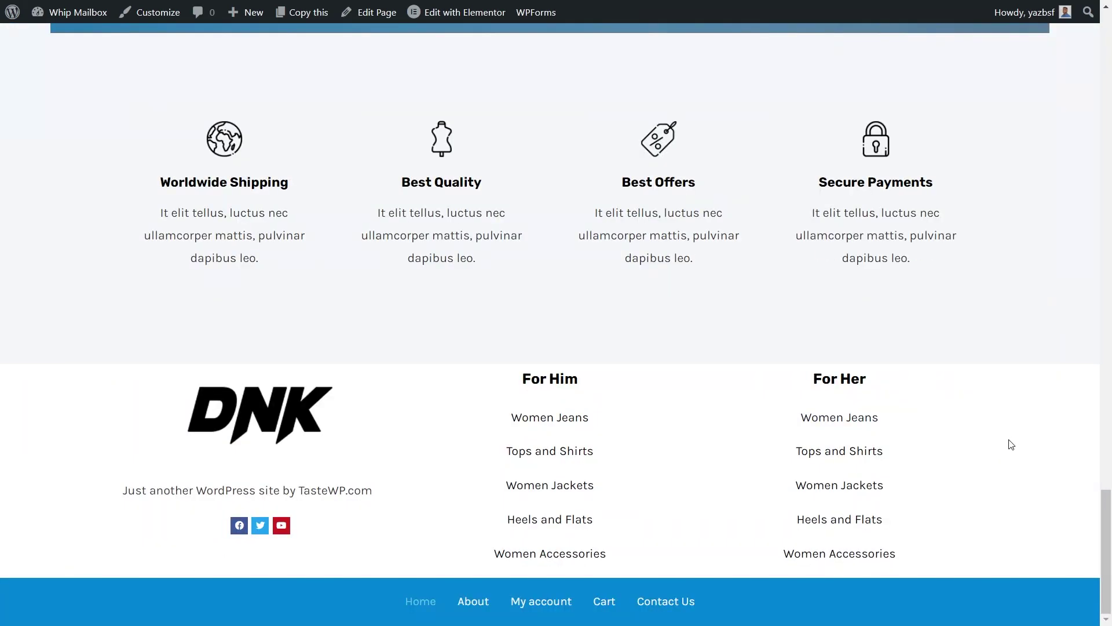
scroll(766, 589, "up", 20)
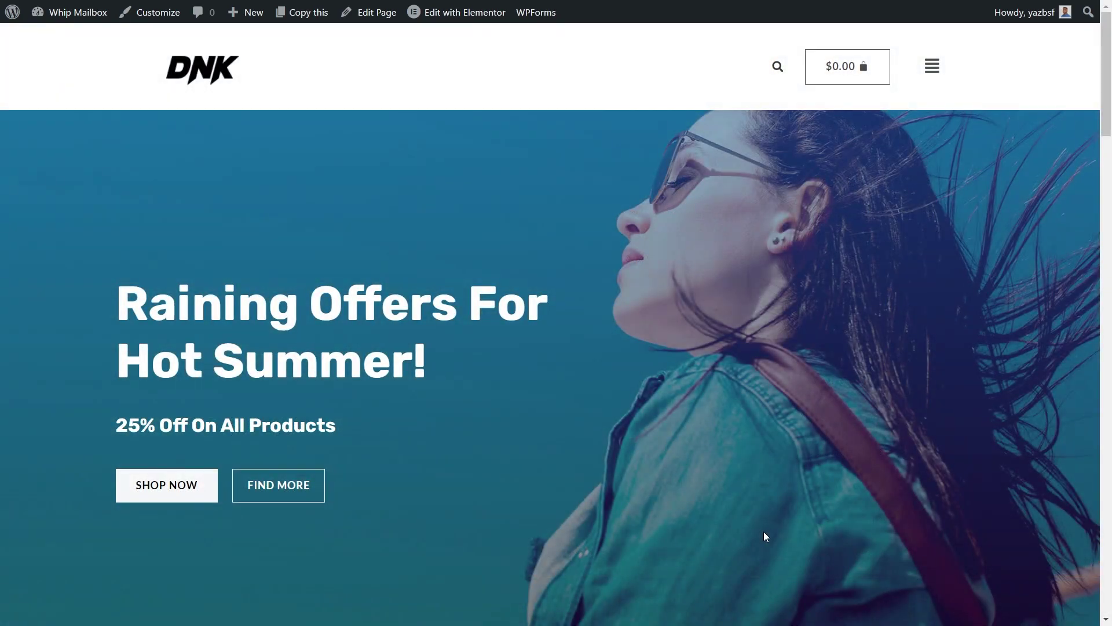